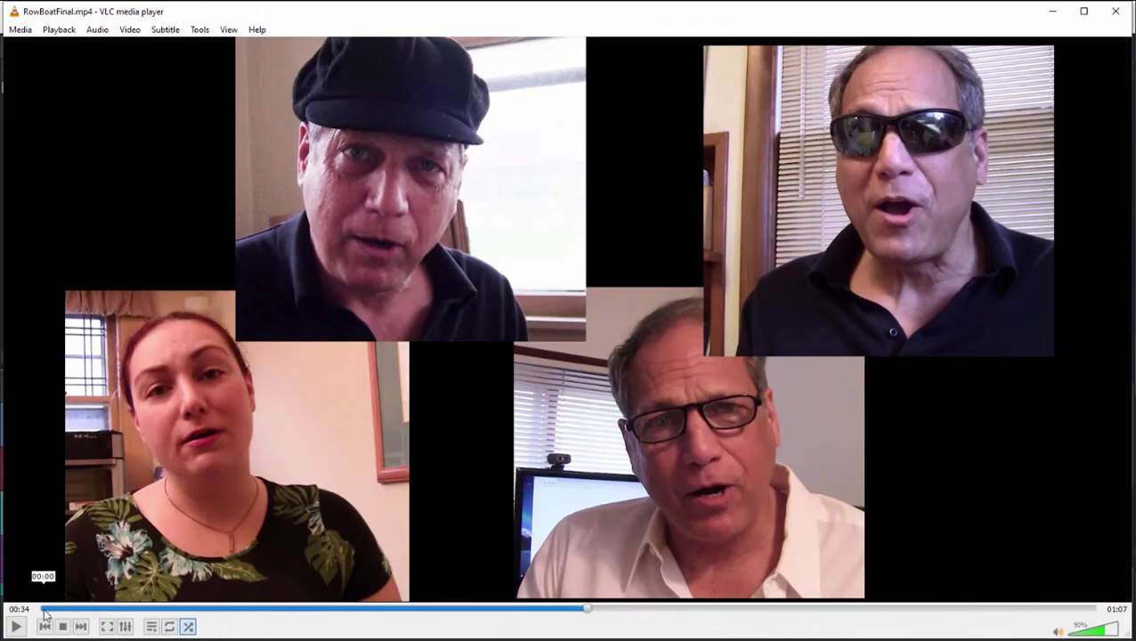
Step: Play the finished RowBoatFinal.mp4 from the start, sample its four-person section, and switch to Movie Studio
click(43, 611)
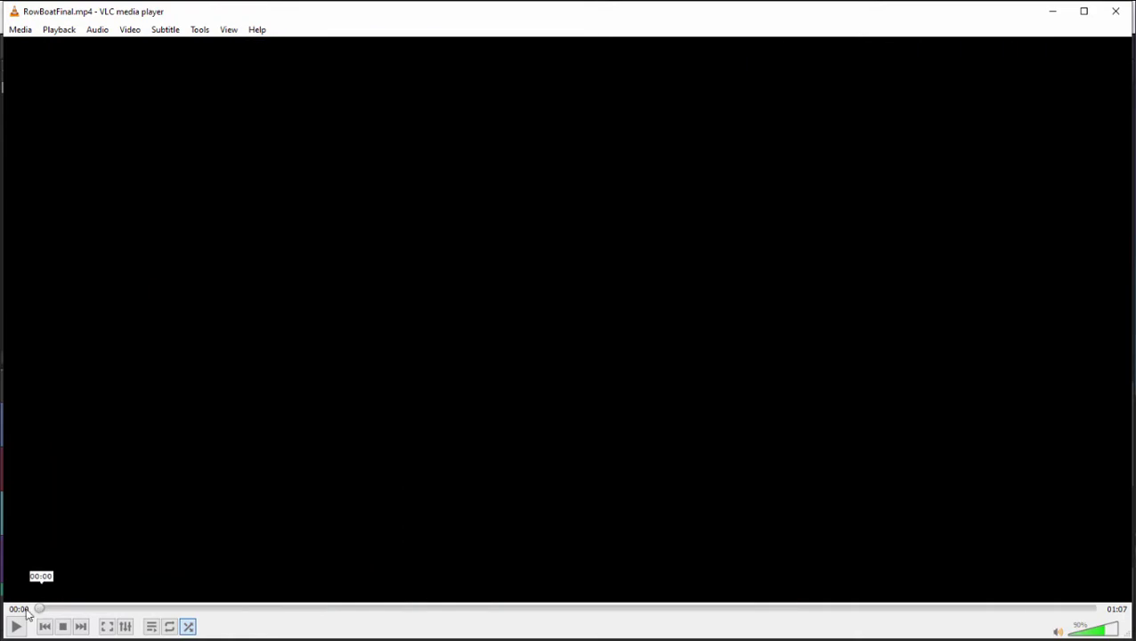
click(15, 626)
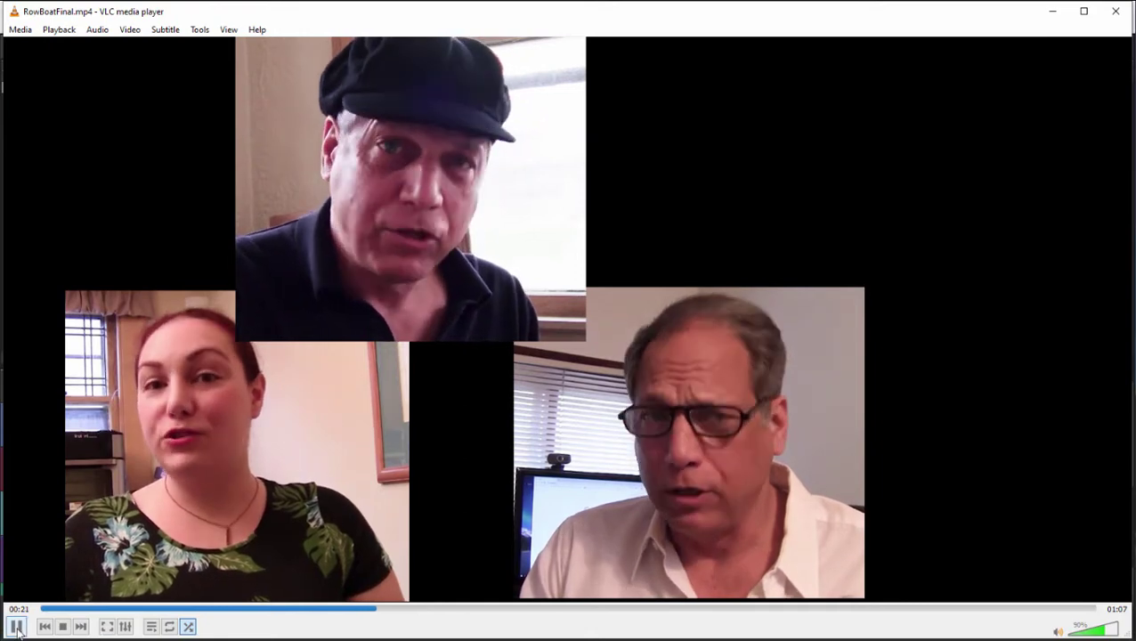
key(space)
click(729, 609)
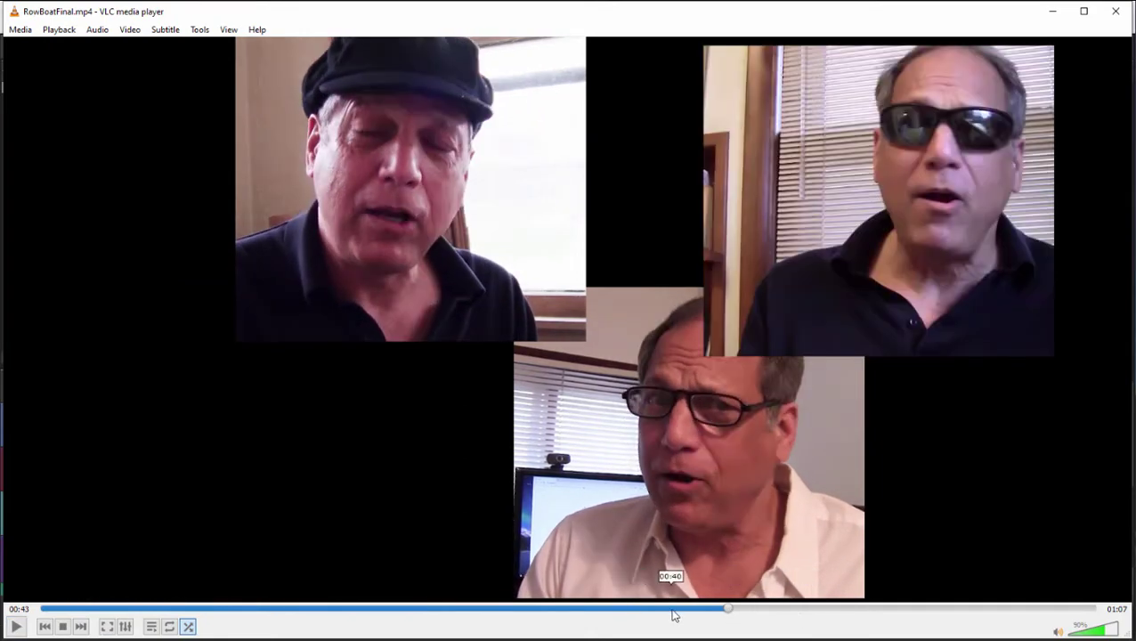
click(629, 611)
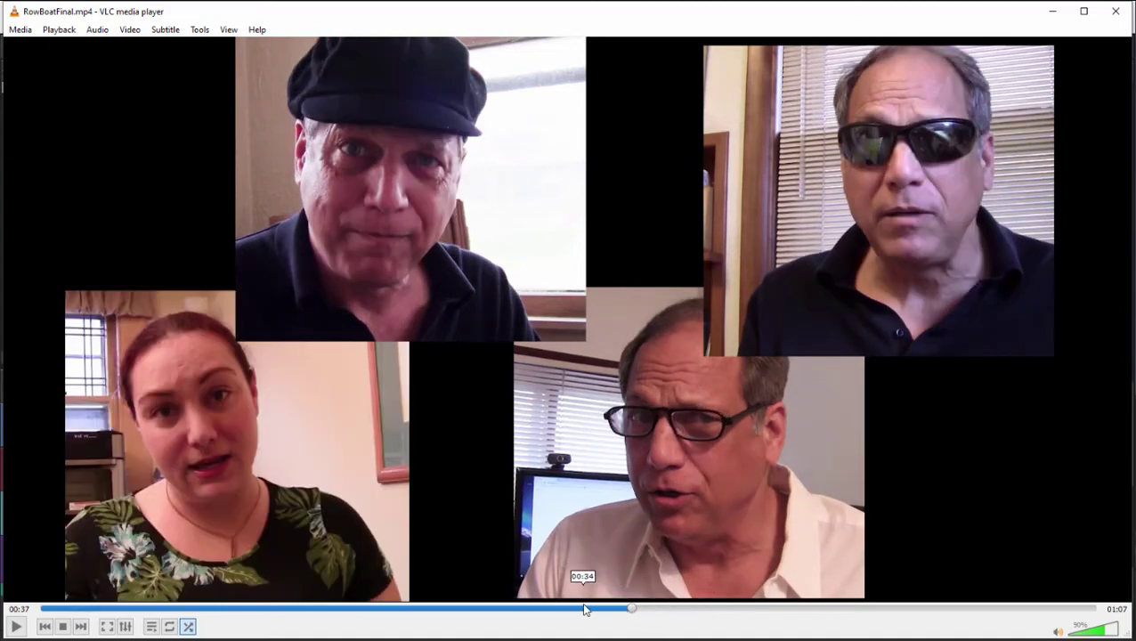
click(1048, 15)
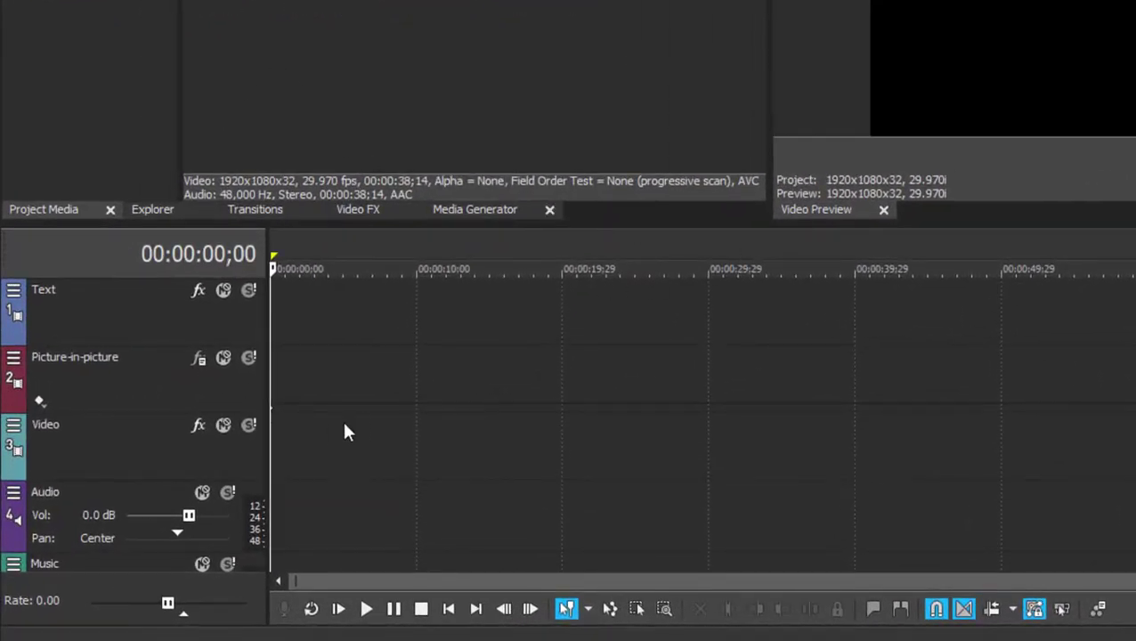
Step: Delete the Picture-in-picture track and the Text track from the timeline
right_click(101, 374)
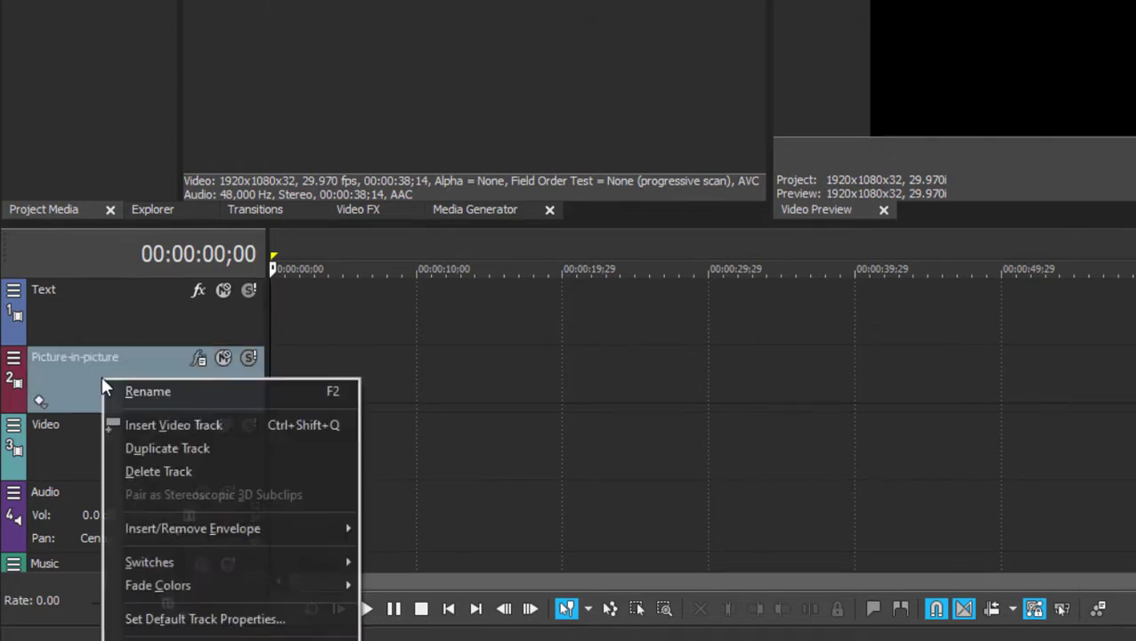
mouse_move(226, 534)
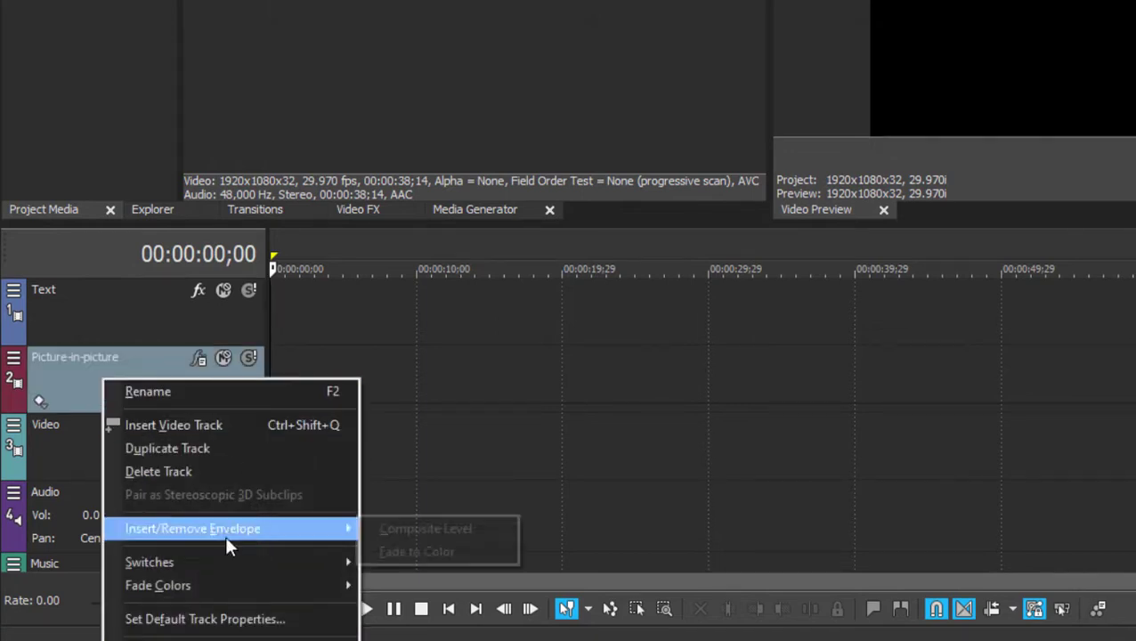
click(218, 473)
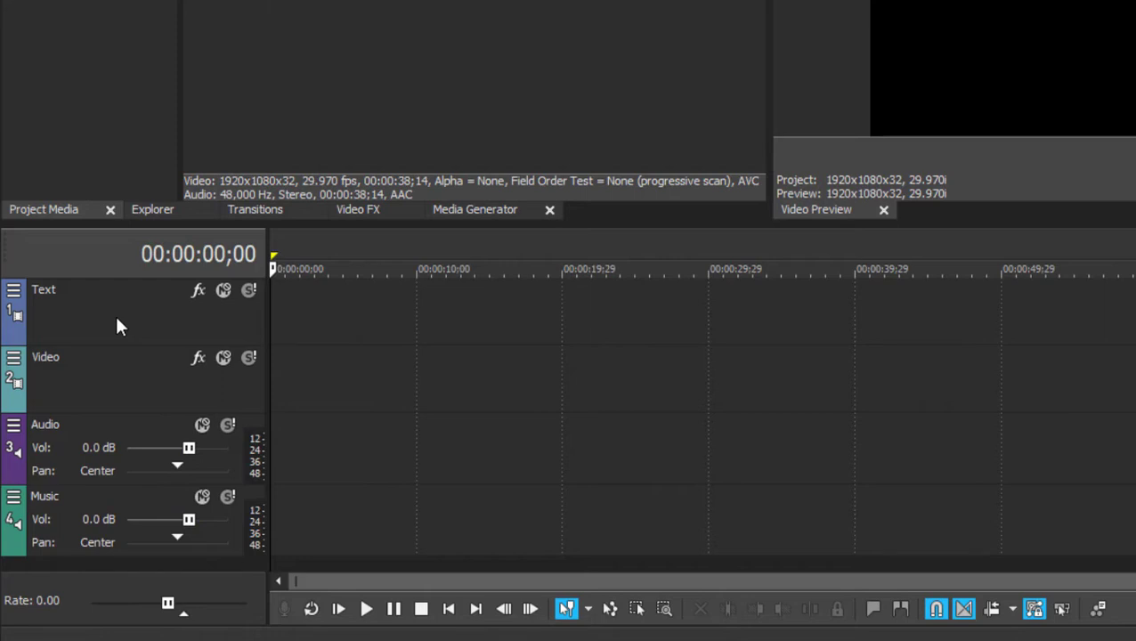
right_click(116, 315)
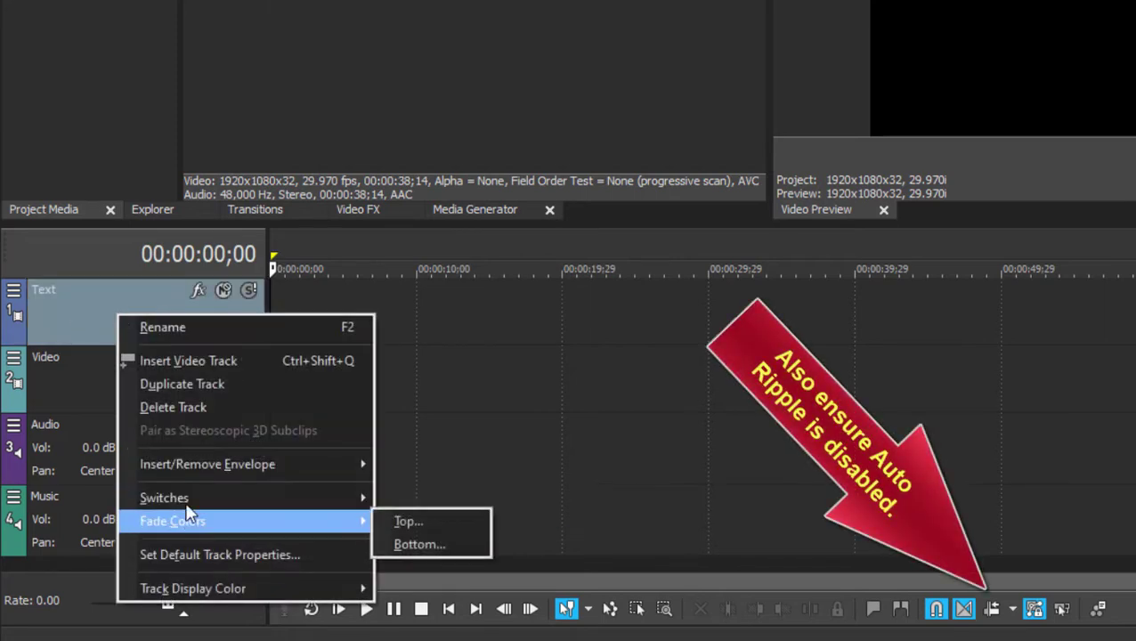
click(211, 402)
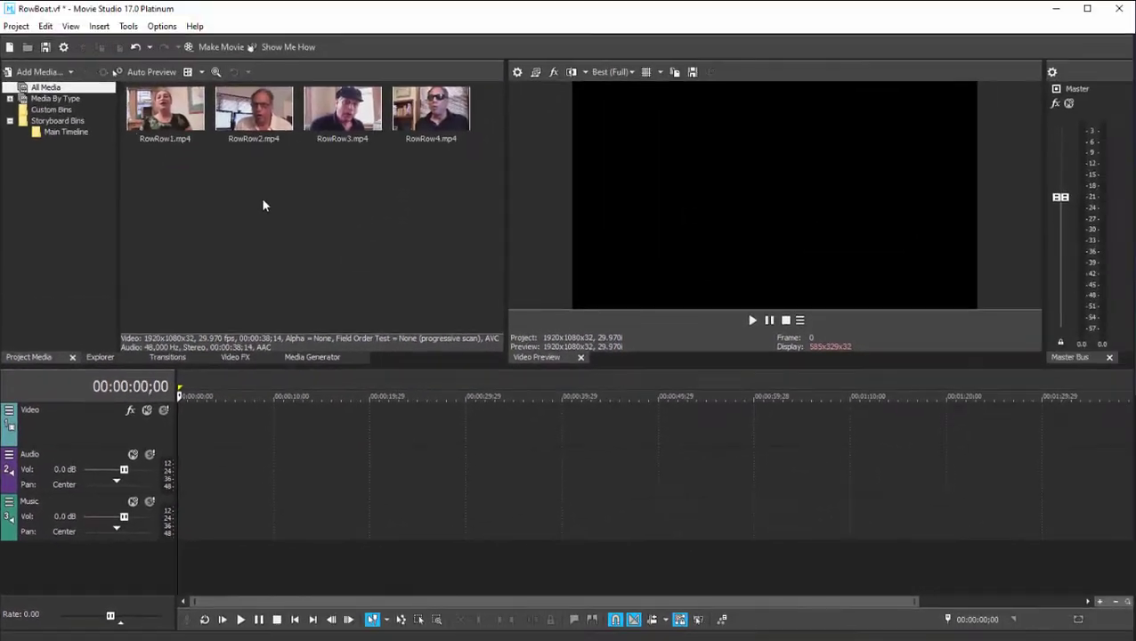
Step: Place RowRow1.mp4 at the start of the timeline on the Video and Audio tracks
click(161, 96)
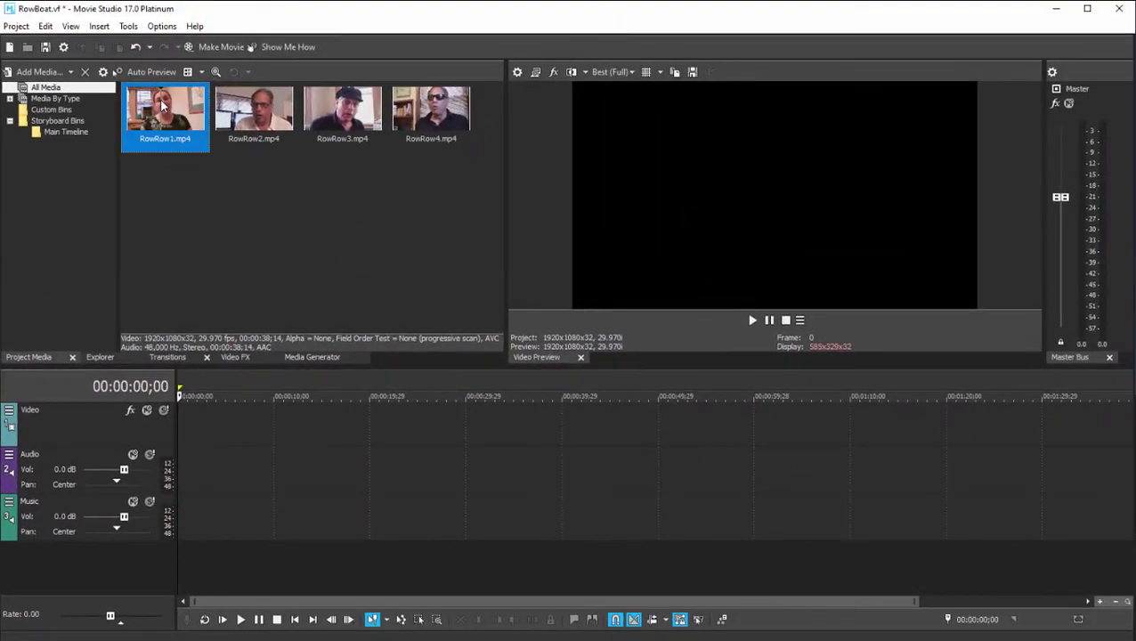
drag(185, 374, 185, 449)
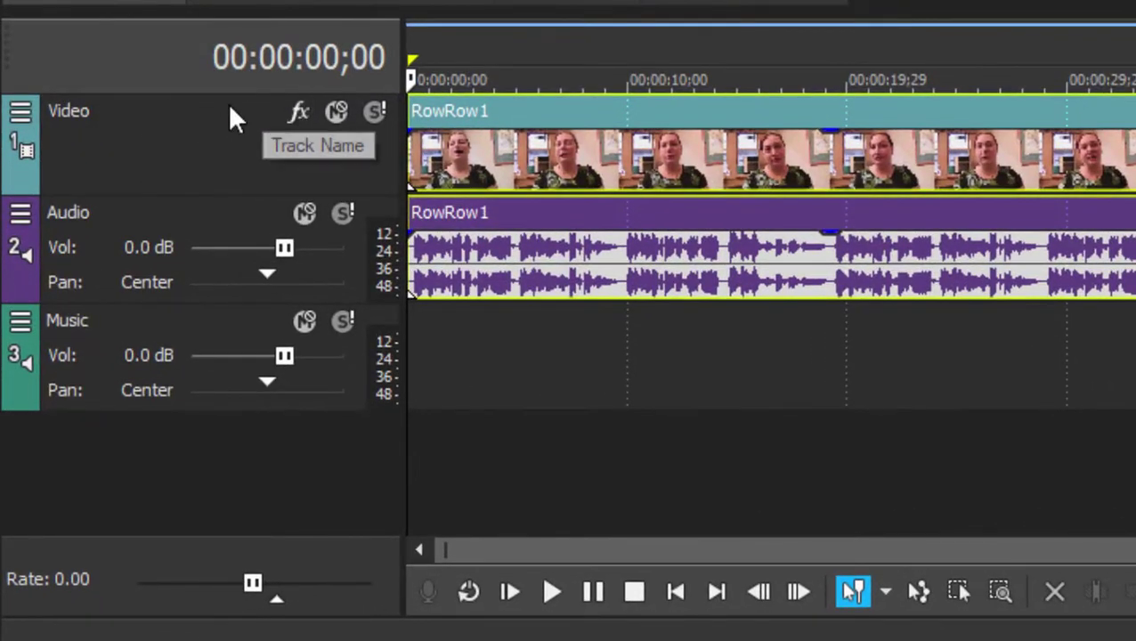
Step: Use Track Motion to scale the Video track to a width of 1000 and move it to X -600, Y -312
click(20, 110)
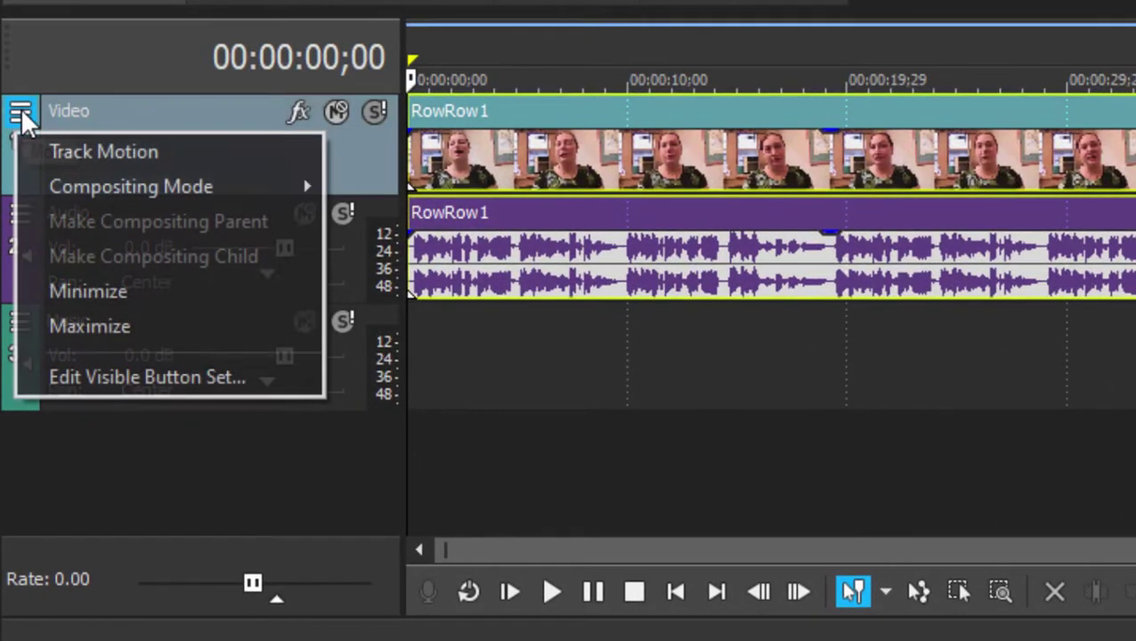
click(85, 153)
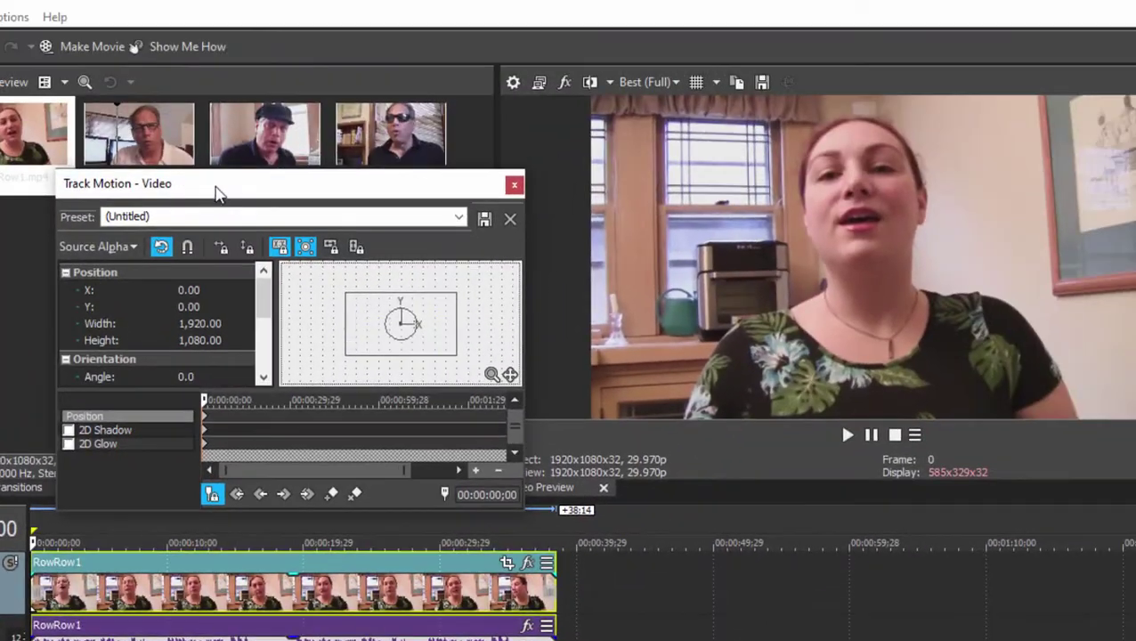
drag(216, 190, 168, 140)
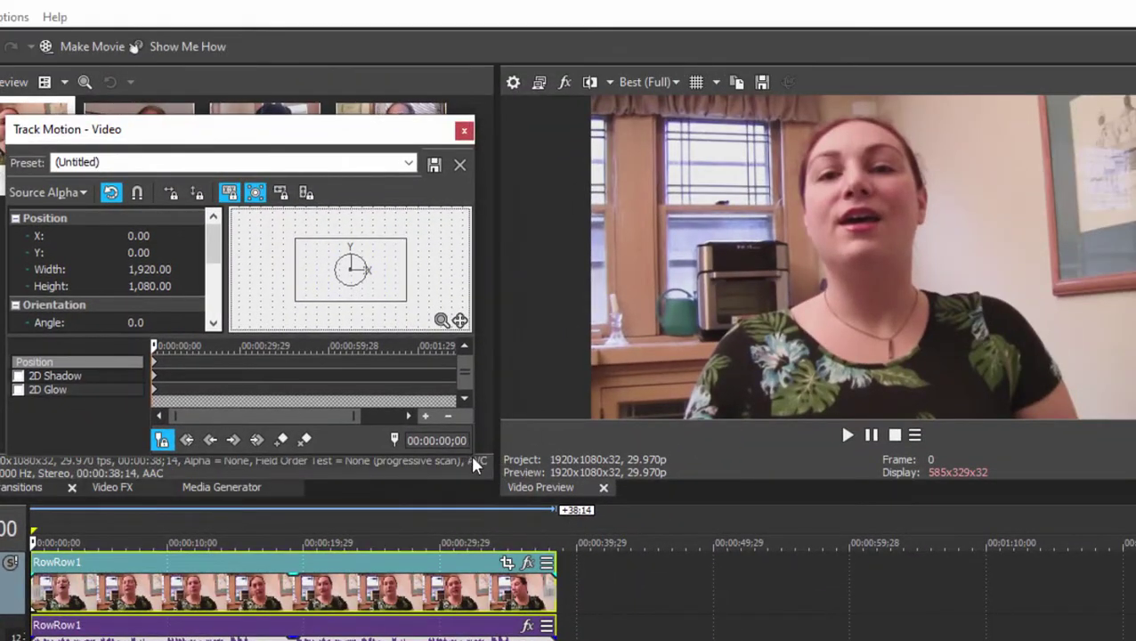
drag(476, 462, 539, 507)
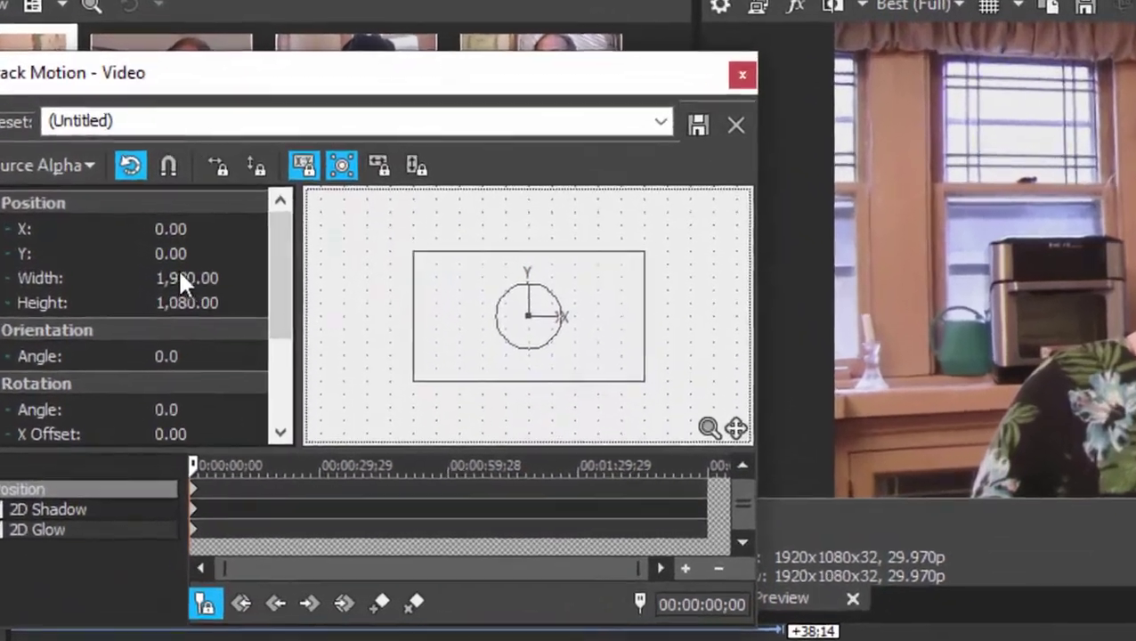
click(142, 267)
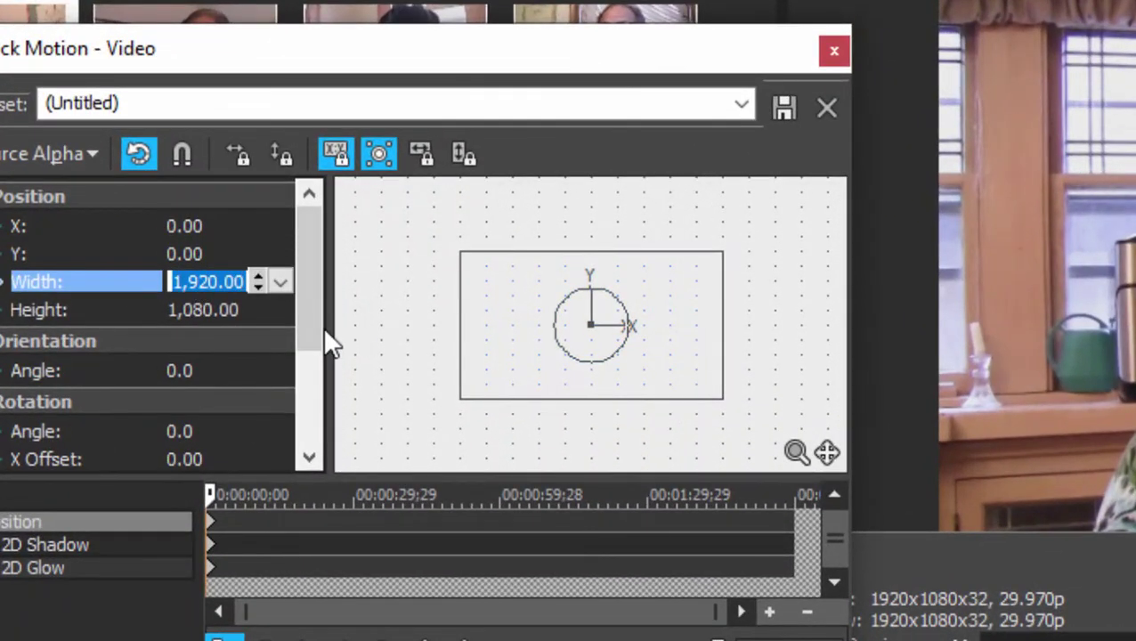
text(1000)
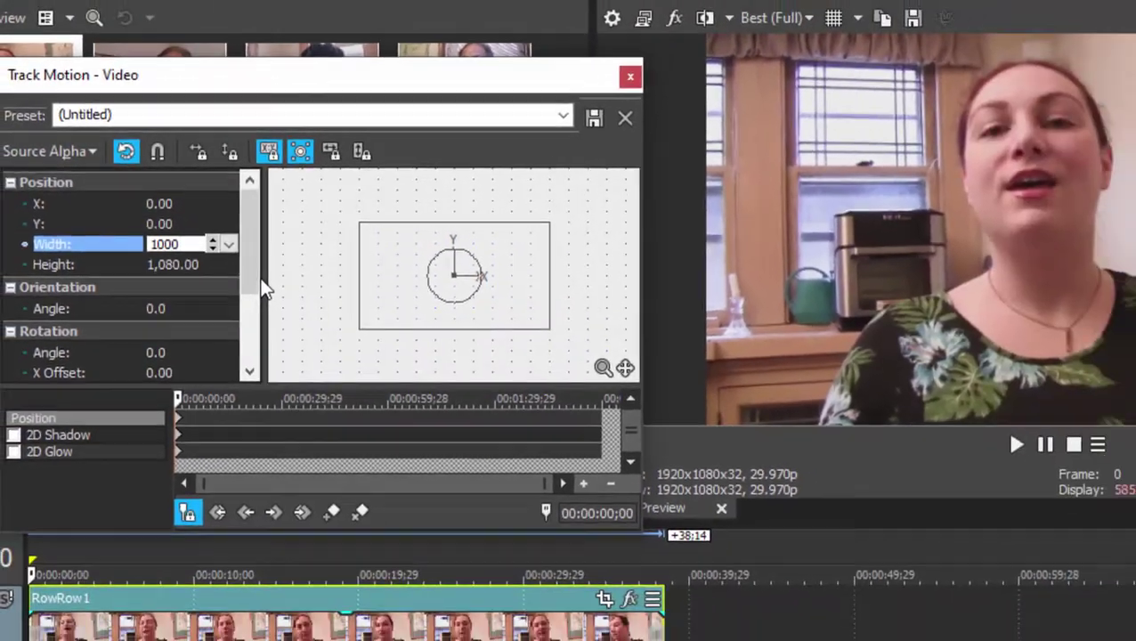
key(Tab)
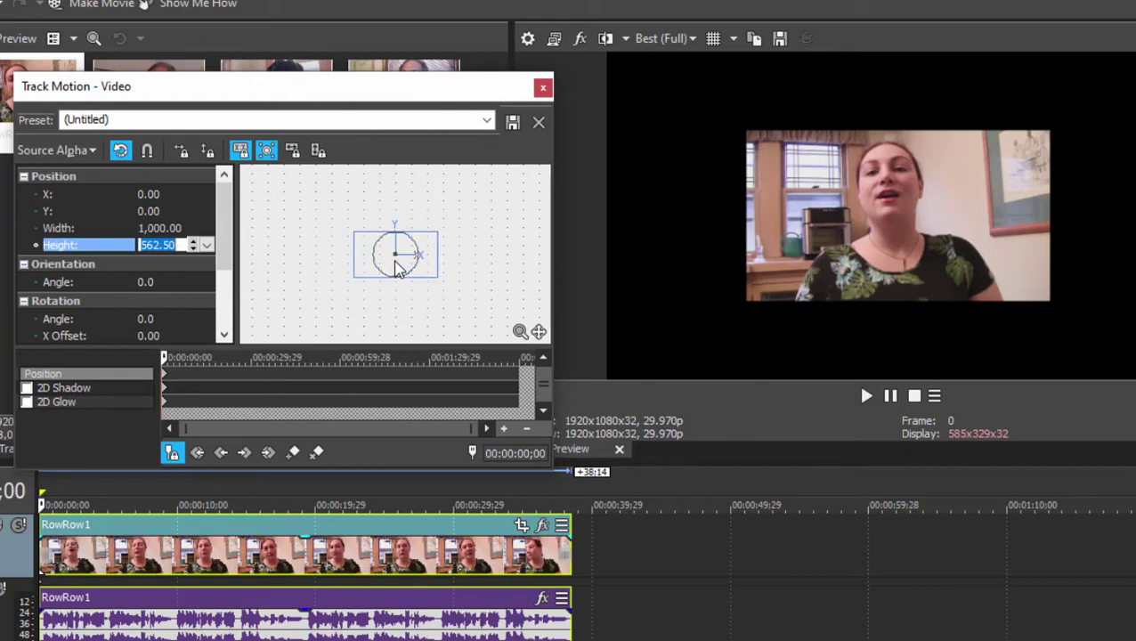
drag(398, 269, 347, 279)
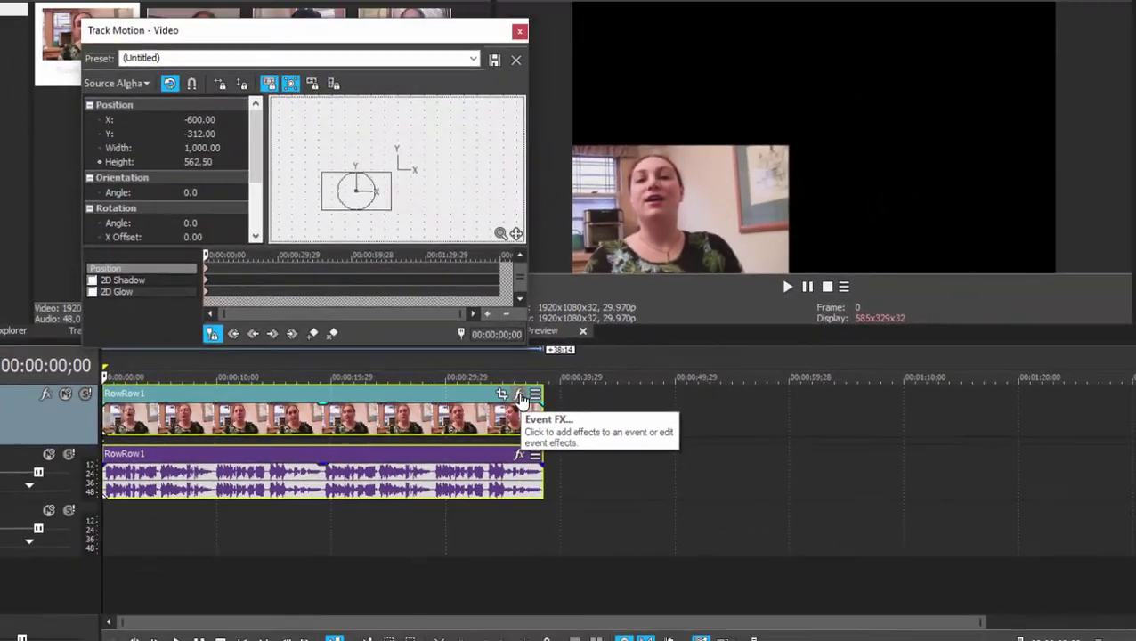
Step: Add the VEGAS Crop effect to the RowRow1 video event
click(521, 398)
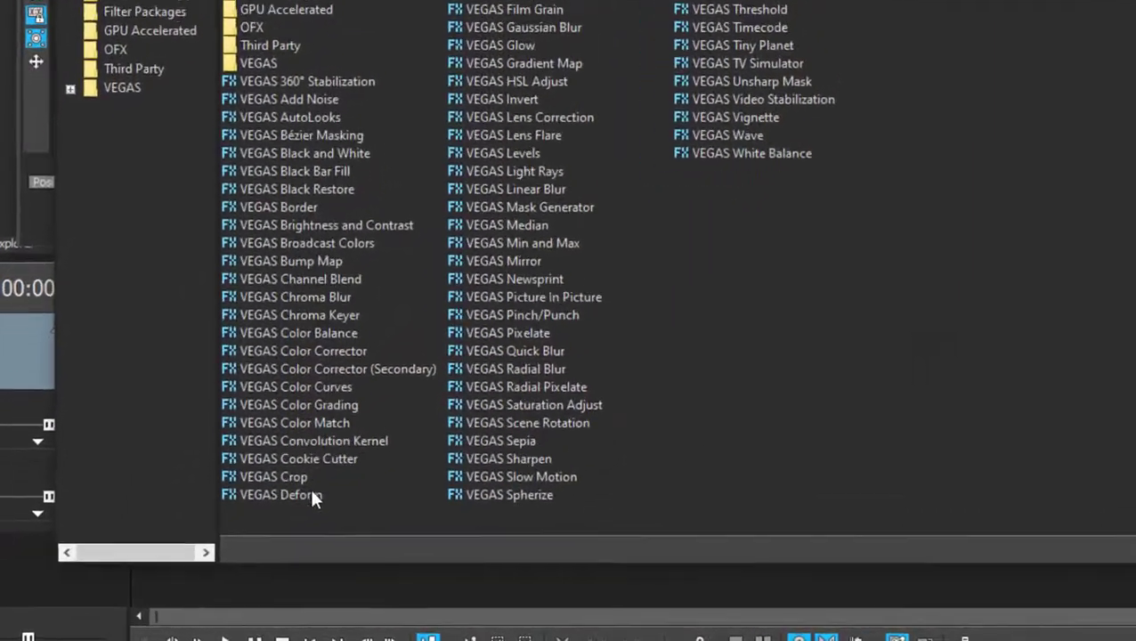
click(180, 508)
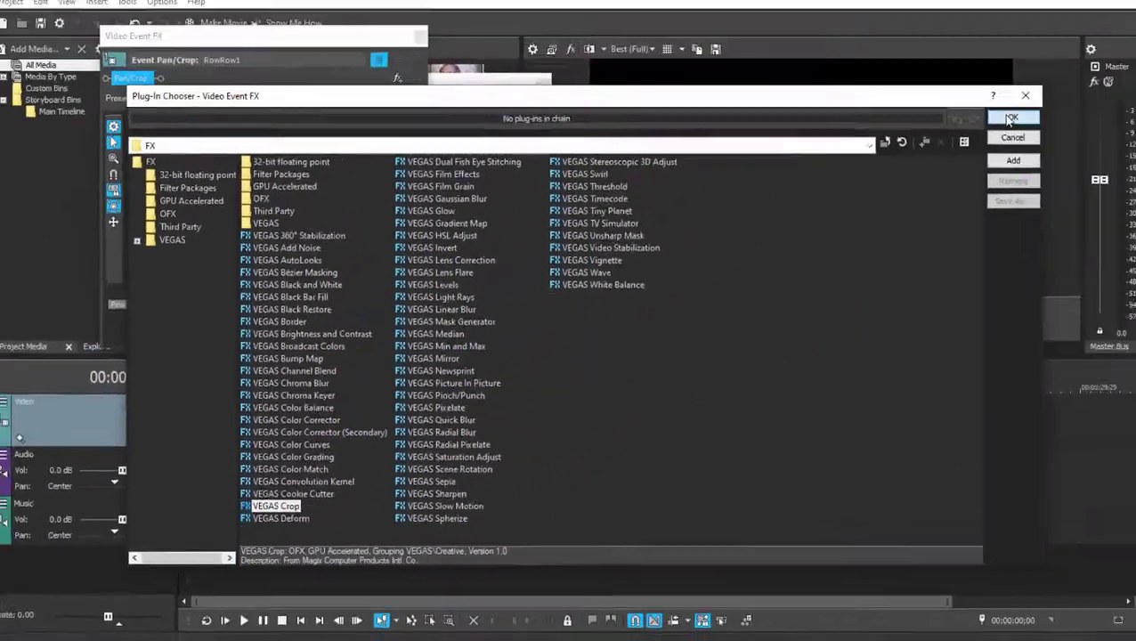
click(1014, 114)
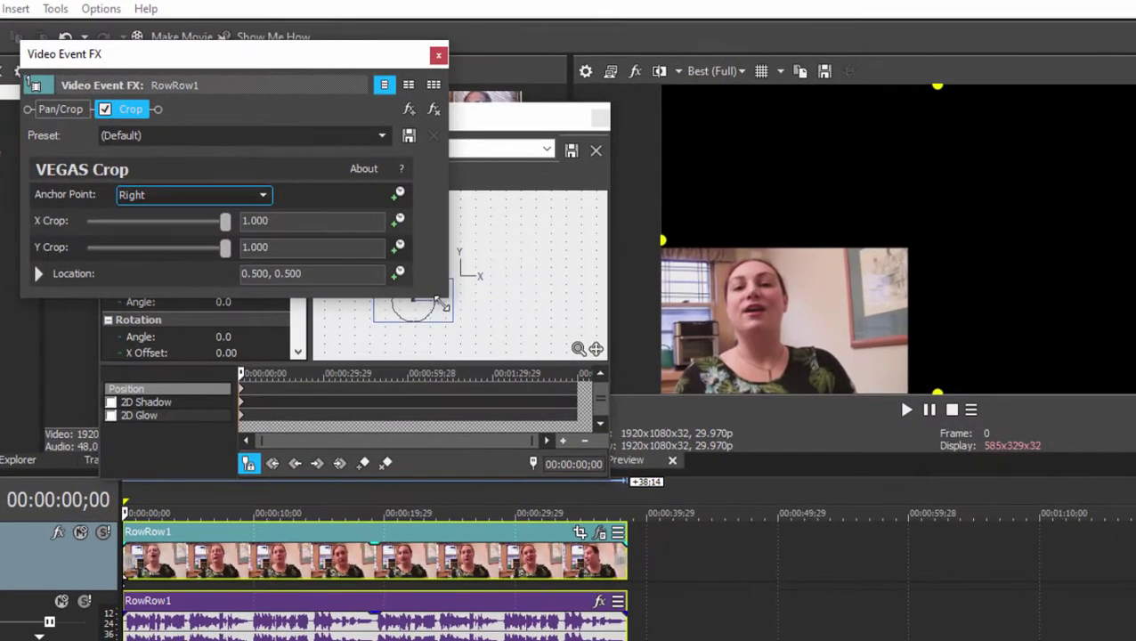
Step: Set the RowRow1 crop to X Crop 0.643 and Location 0.511, 0.522, then close the effect and Track Motion windows
drag(436, 298, 413, 464)
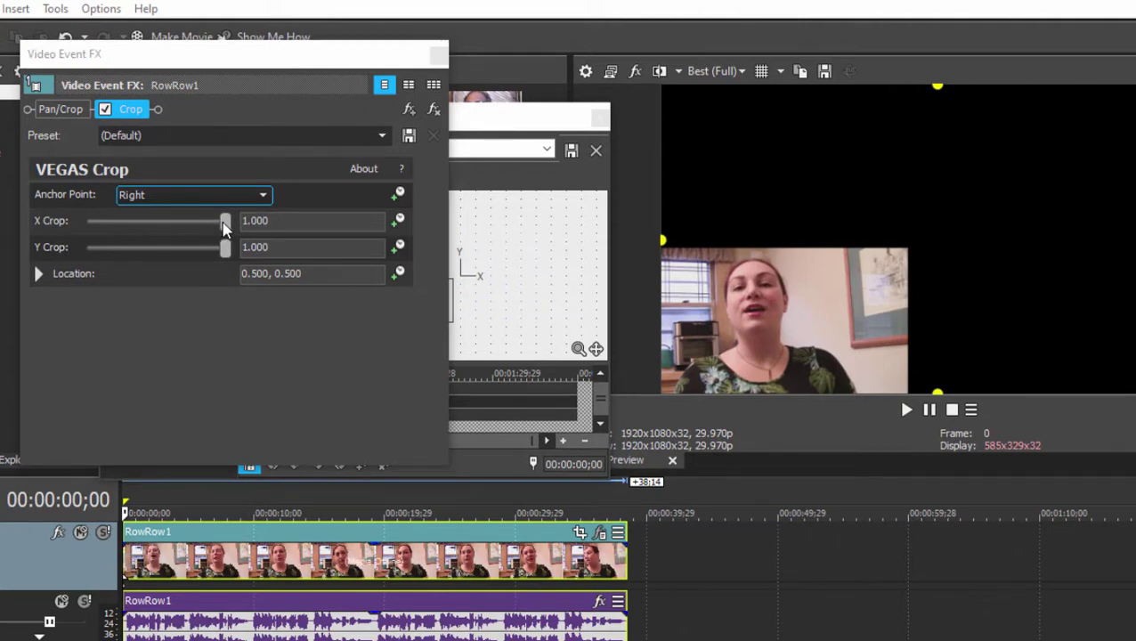
drag(225, 226, 175, 224)
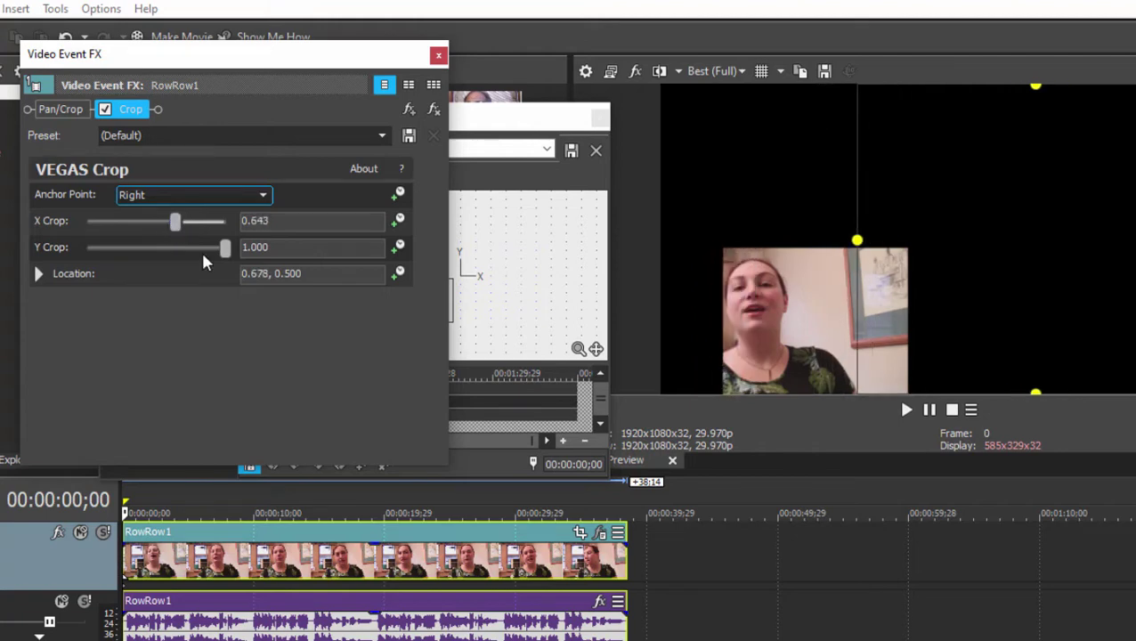
click(38, 275)
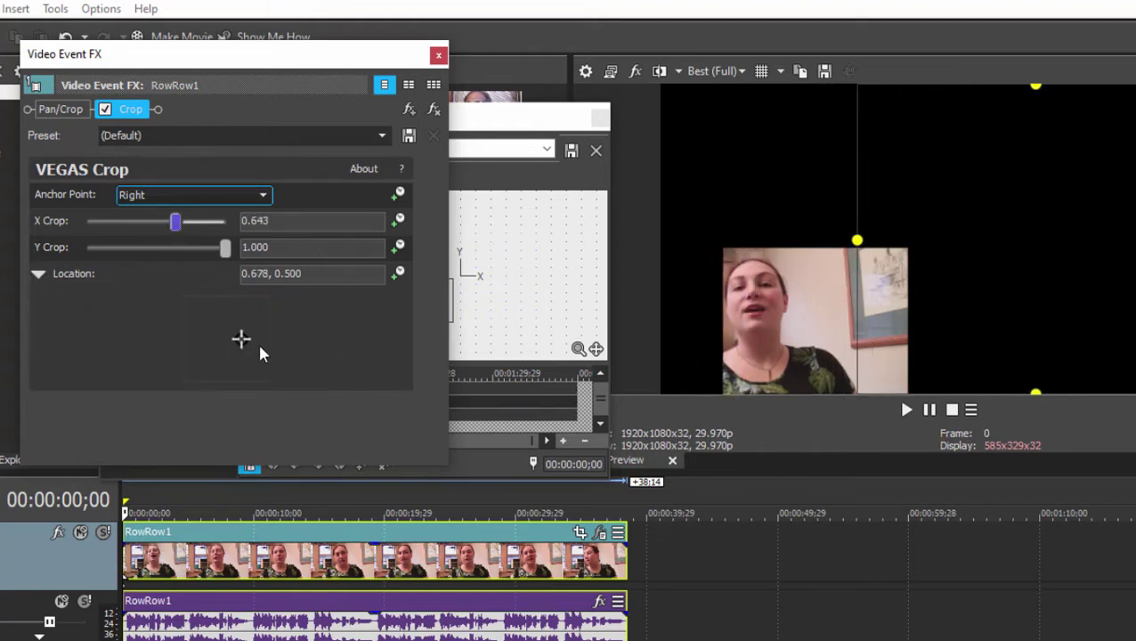
drag(242, 339, 228, 340)
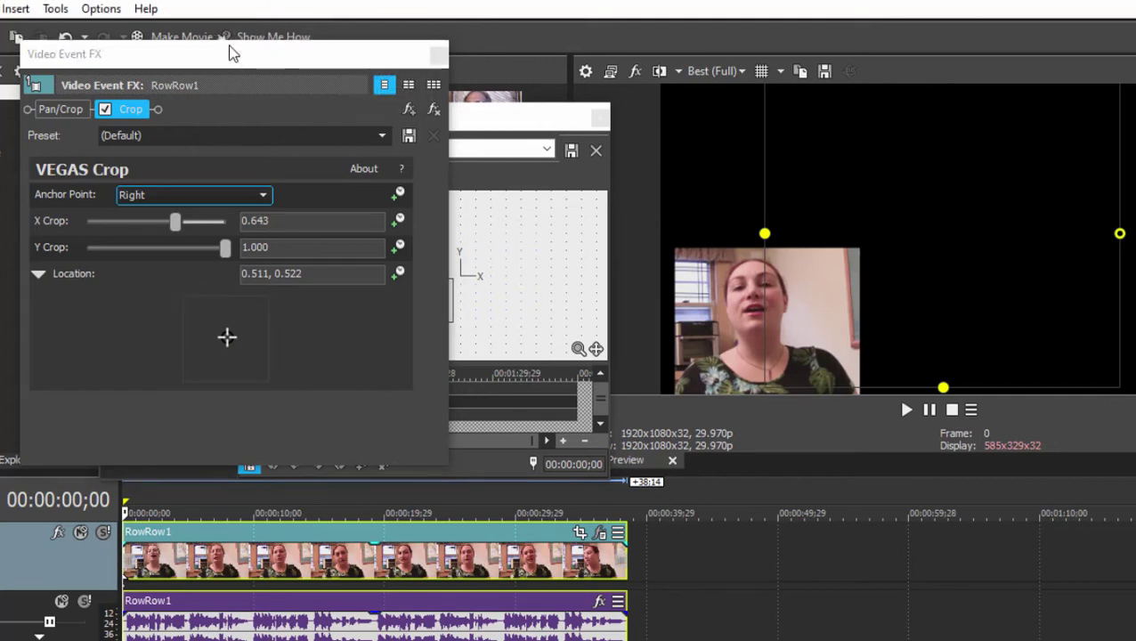
click(439, 55)
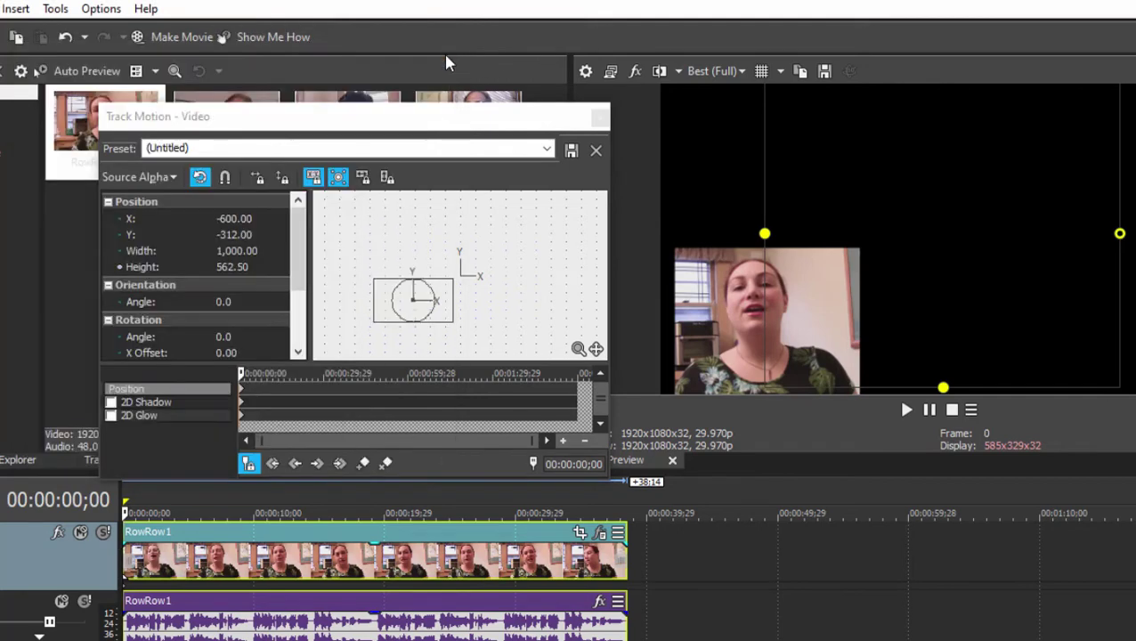
click(599, 118)
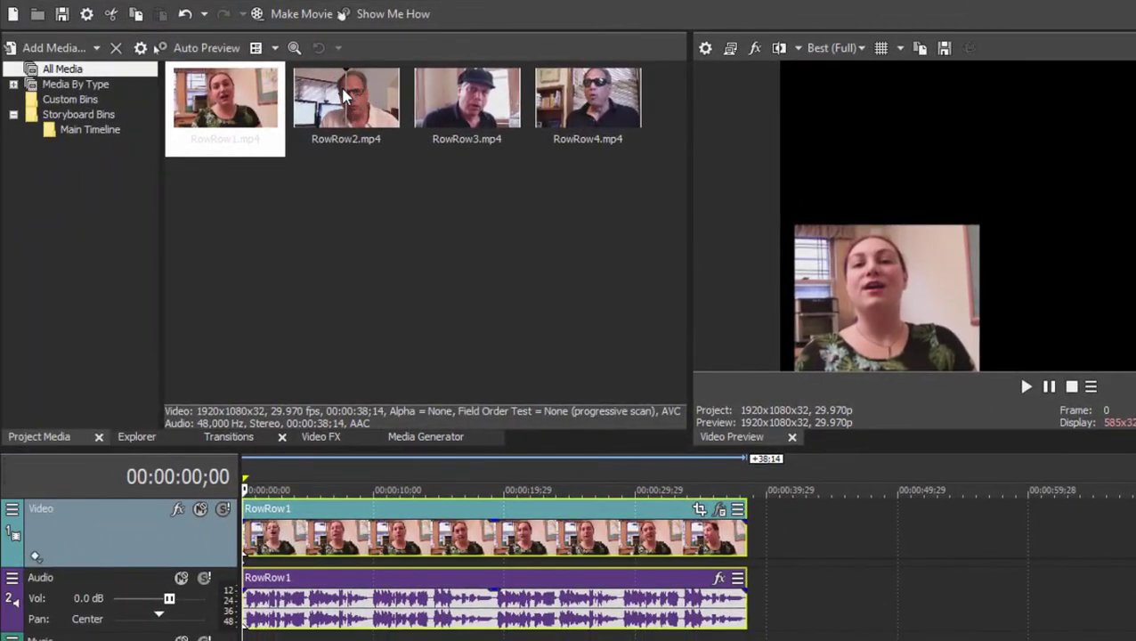
Step: Add RowRow2.mp4, RowRow3.mp4 and RowRow4.mp4 at the start of the timeline, each on new tracks above the existing ones
click(336, 95)
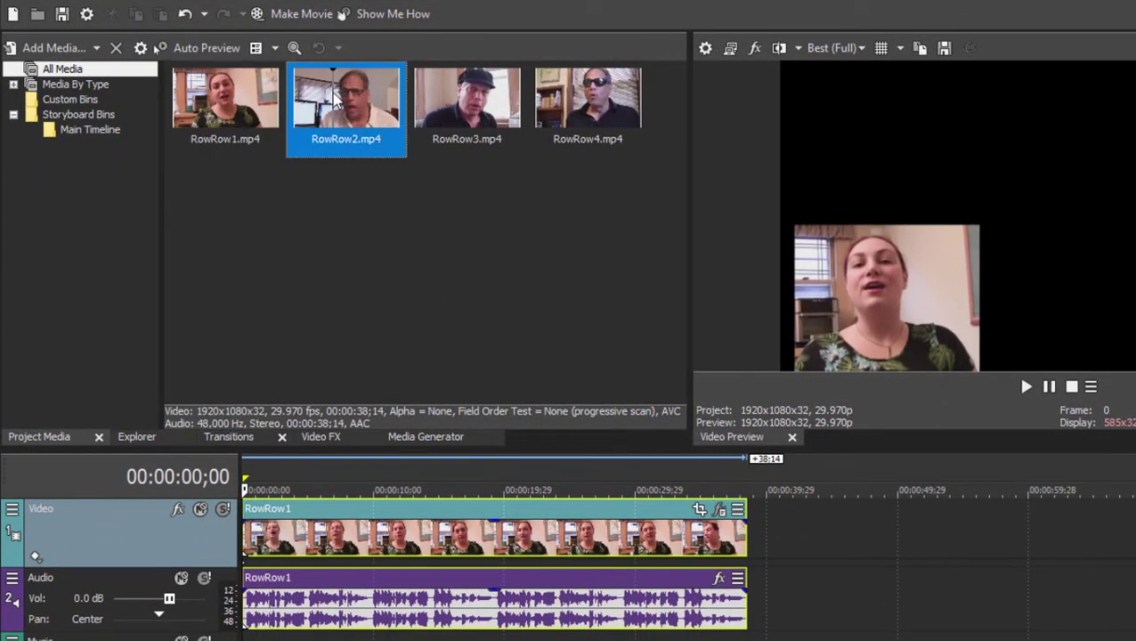
drag(336, 105, 258, 509)
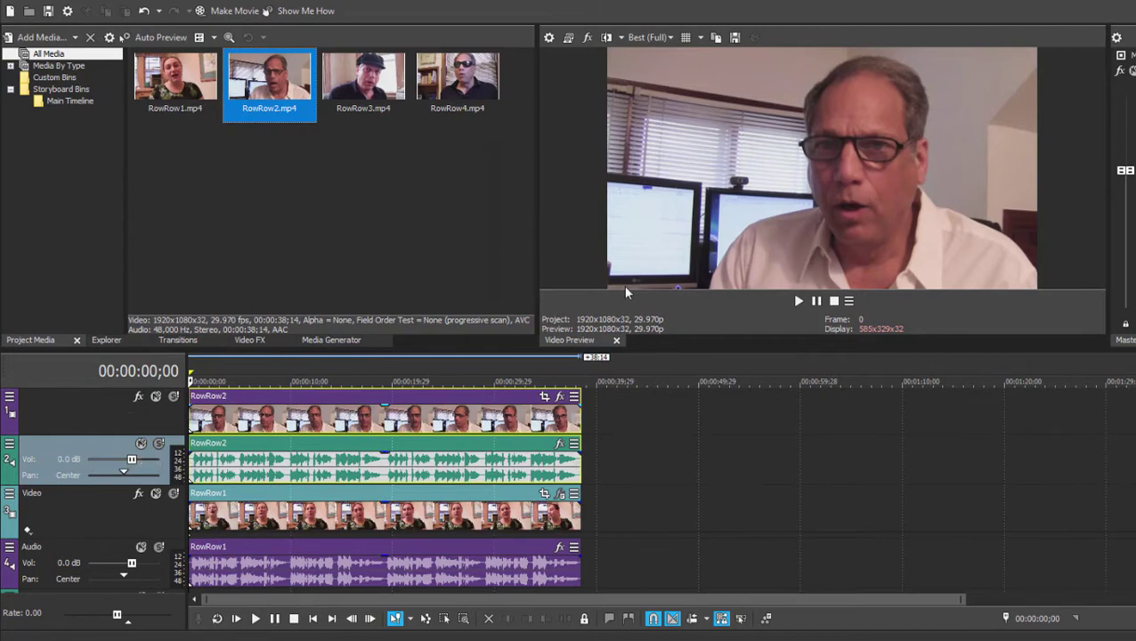
drag(368, 78, 189, 374)
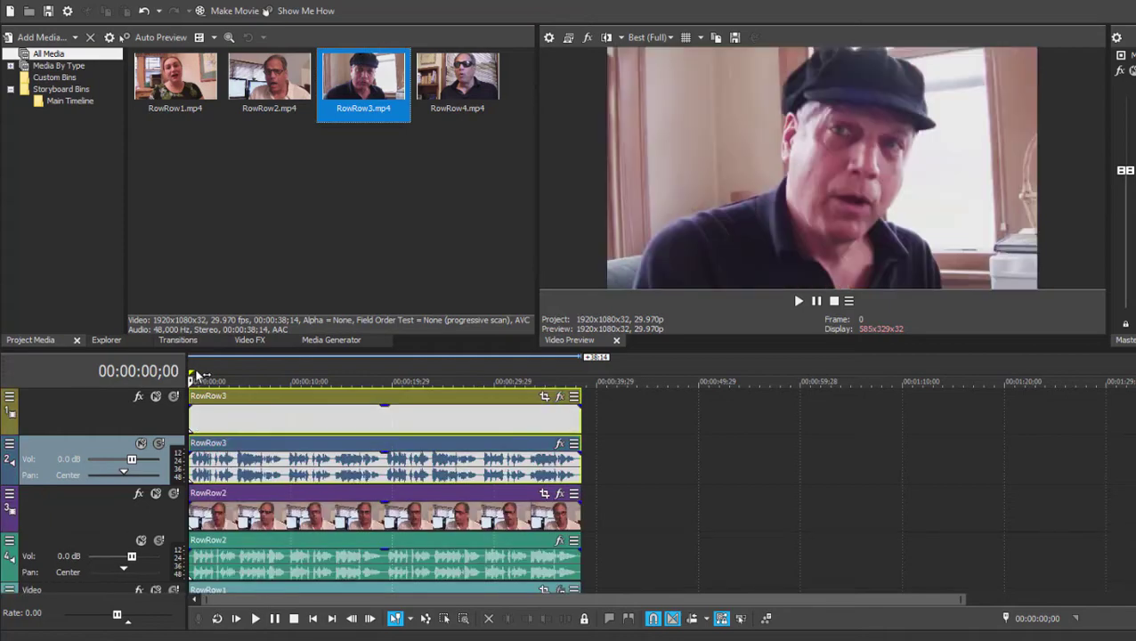
click(477, 81)
drag(294, 343, 190, 377)
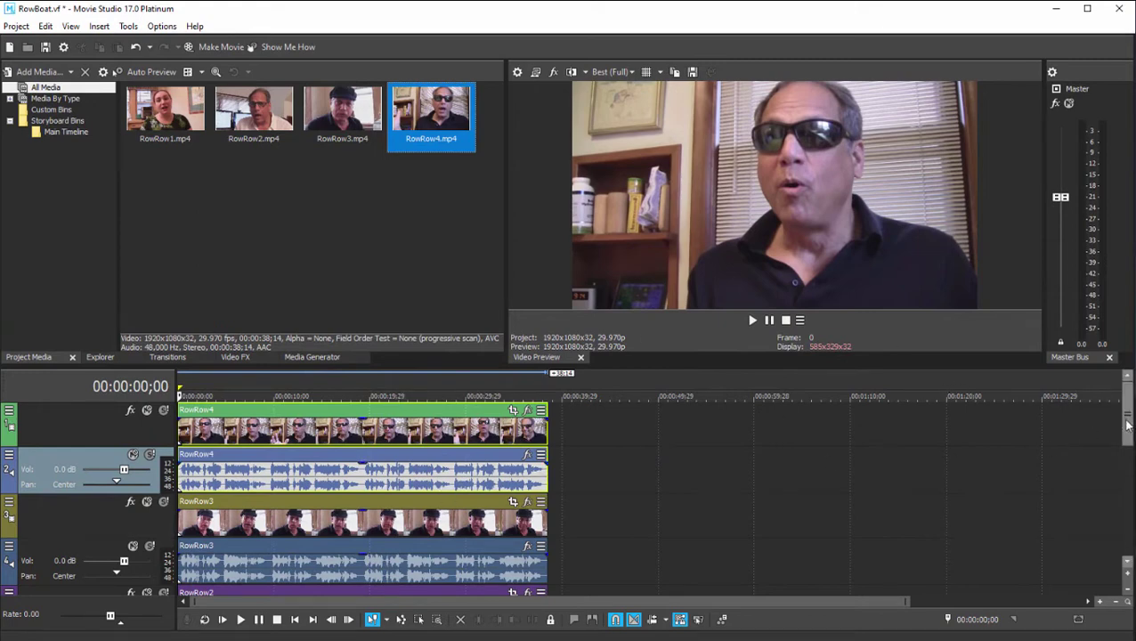
Step: Copy the RowRow1 video event so its attributes can be reused on the other clips
drag(1127, 426, 1127, 456)
click(403, 513)
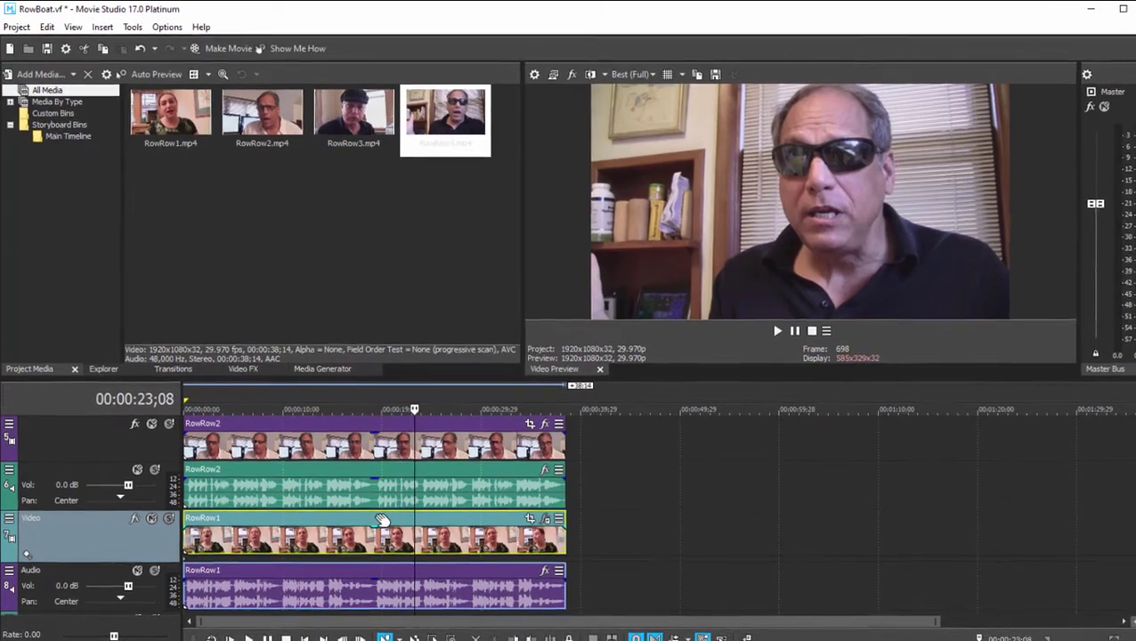
right_click(370, 504)
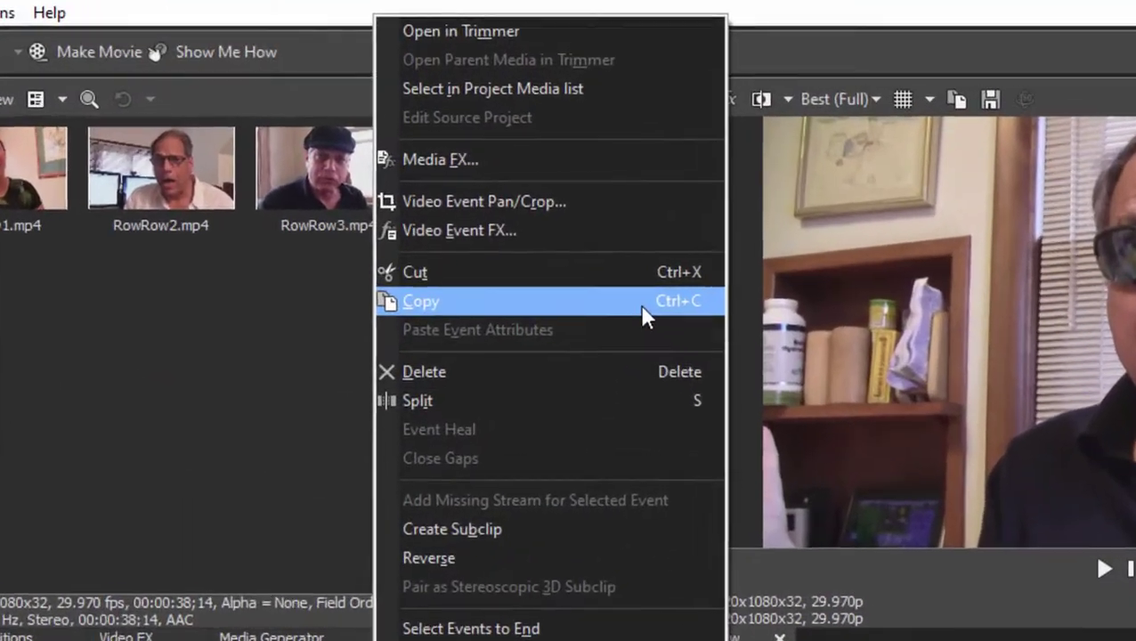
click(640, 304)
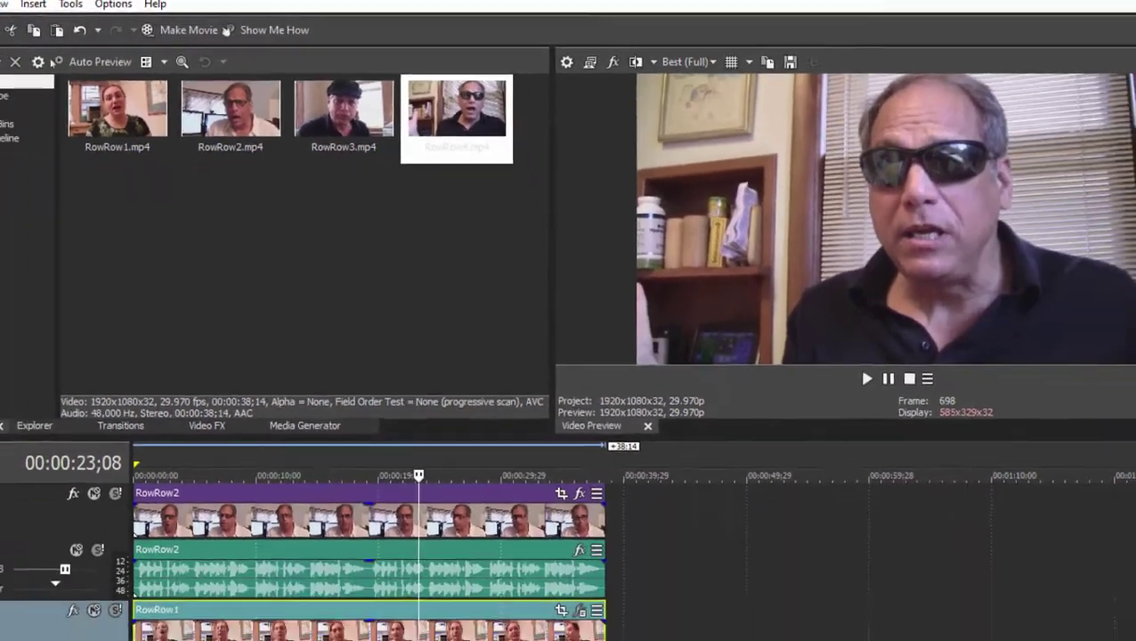
Step: Select the RowRow4, RowRow3 and RowRow2 events together and paste the copied event attributes onto them
scroll(369, 510, up, 1)
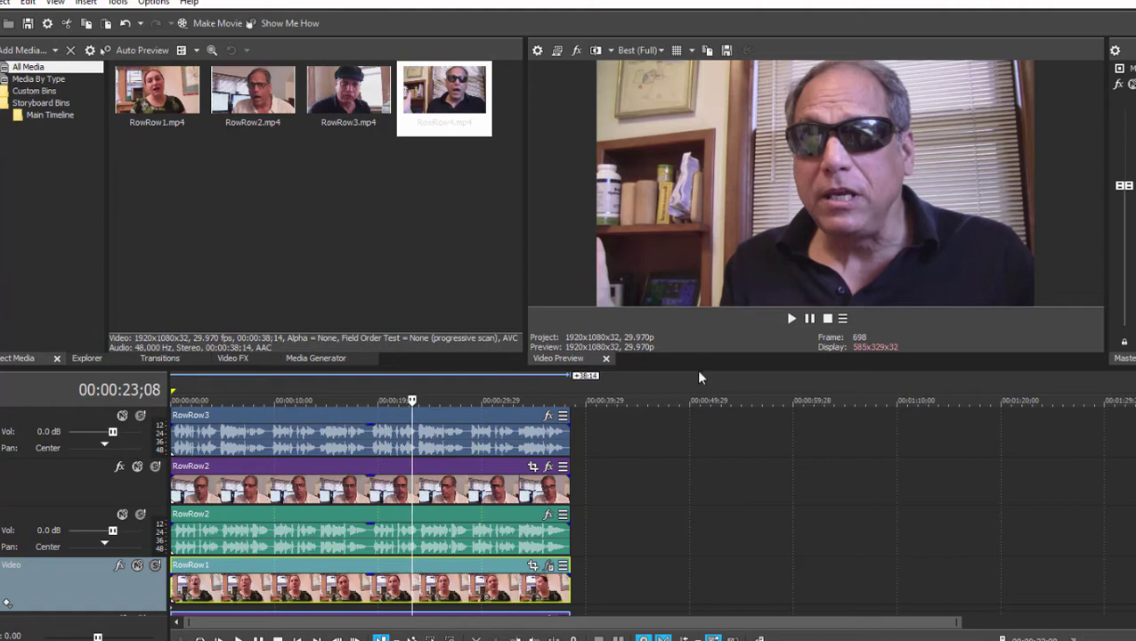
drag(692, 377, 662, 251)
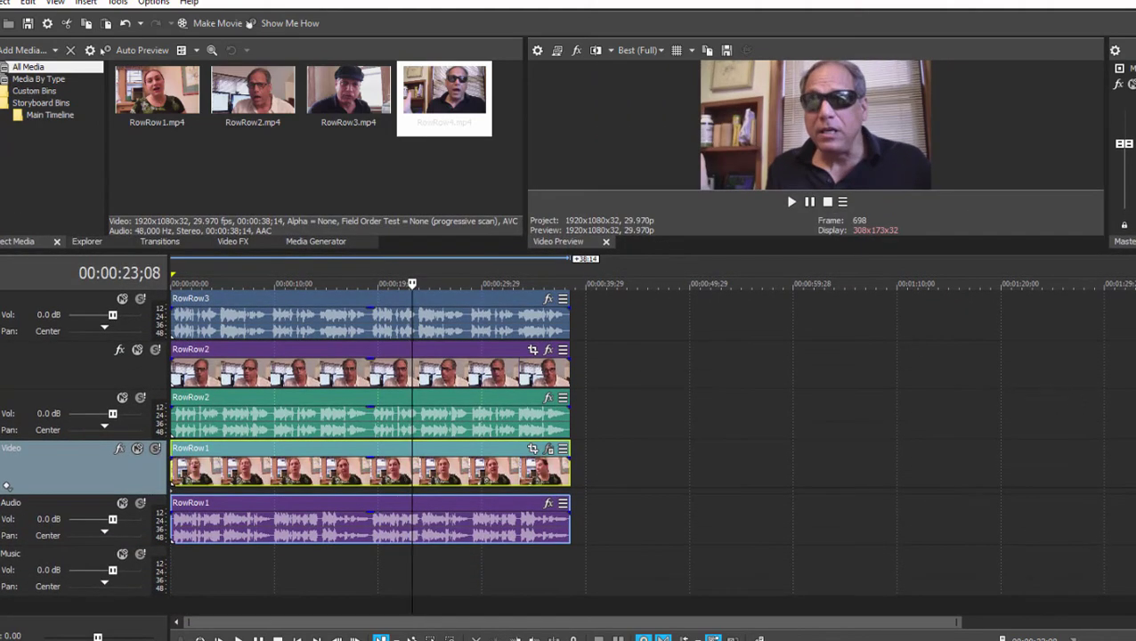
scroll(767, 525, up, 3)
drag(784, 540, 691, 535)
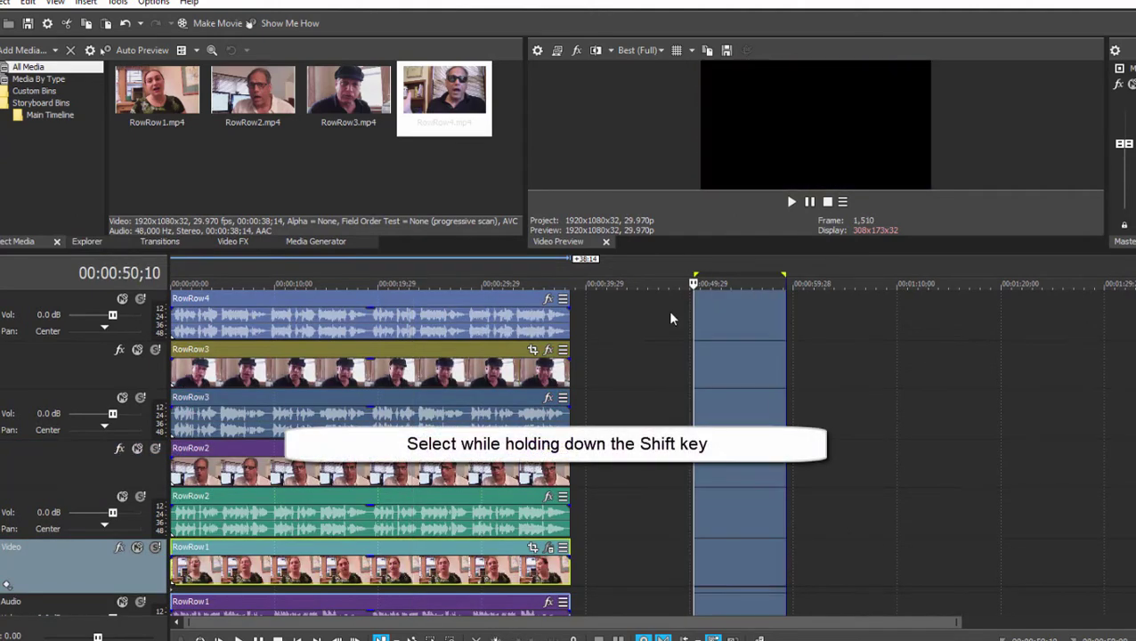
click(668, 310)
click(478, 309)
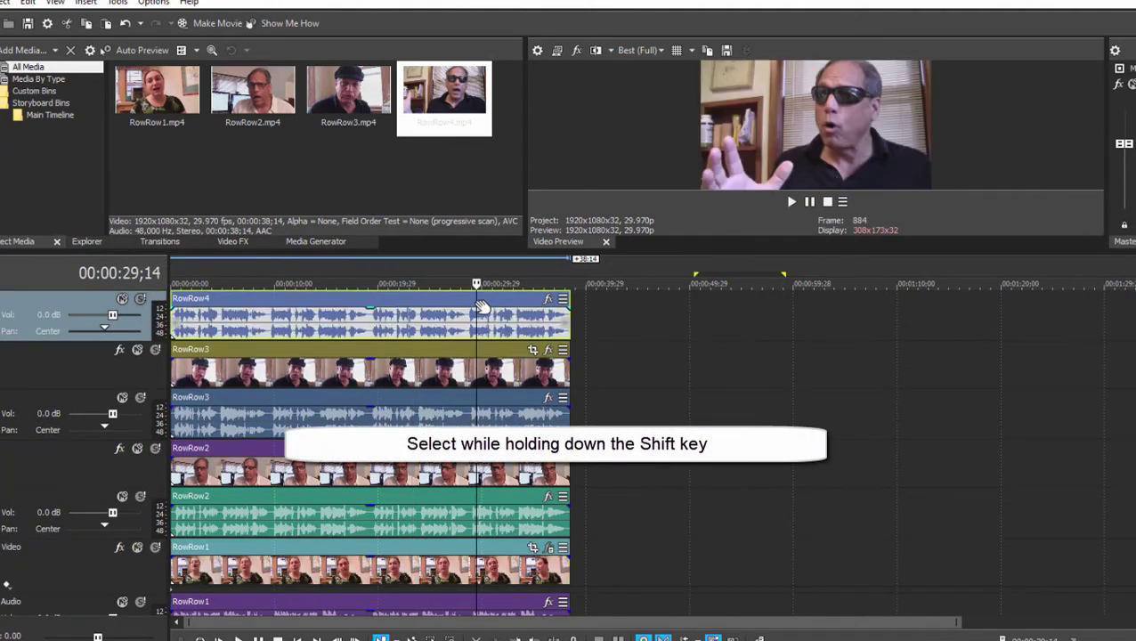
shift+click(444, 392)
shift+click(448, 481)
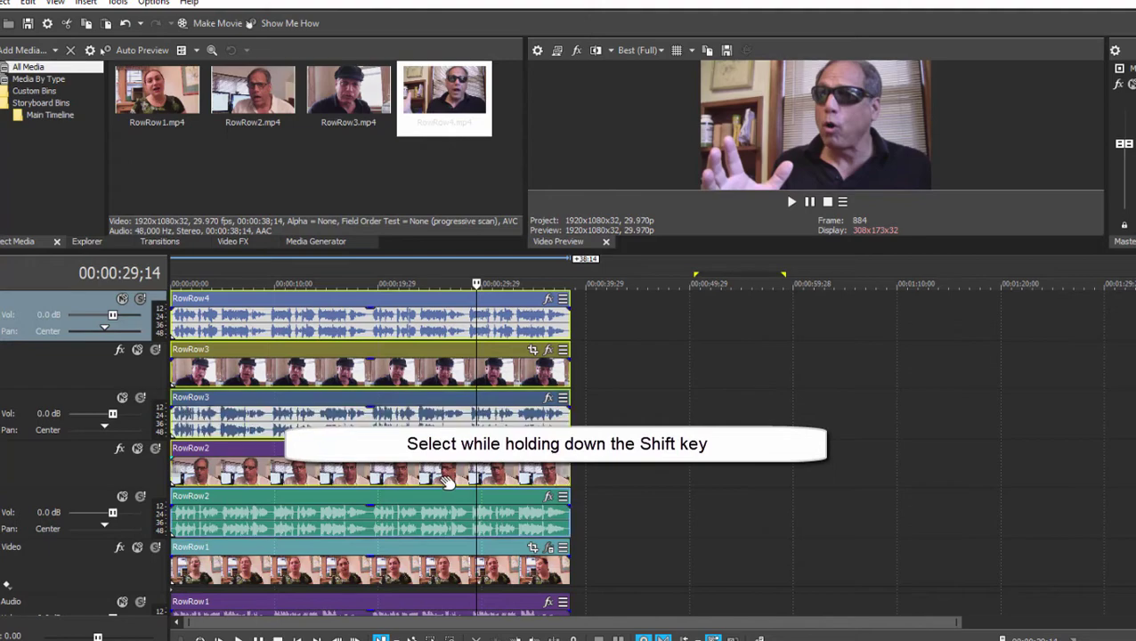
right_click(417, 355)
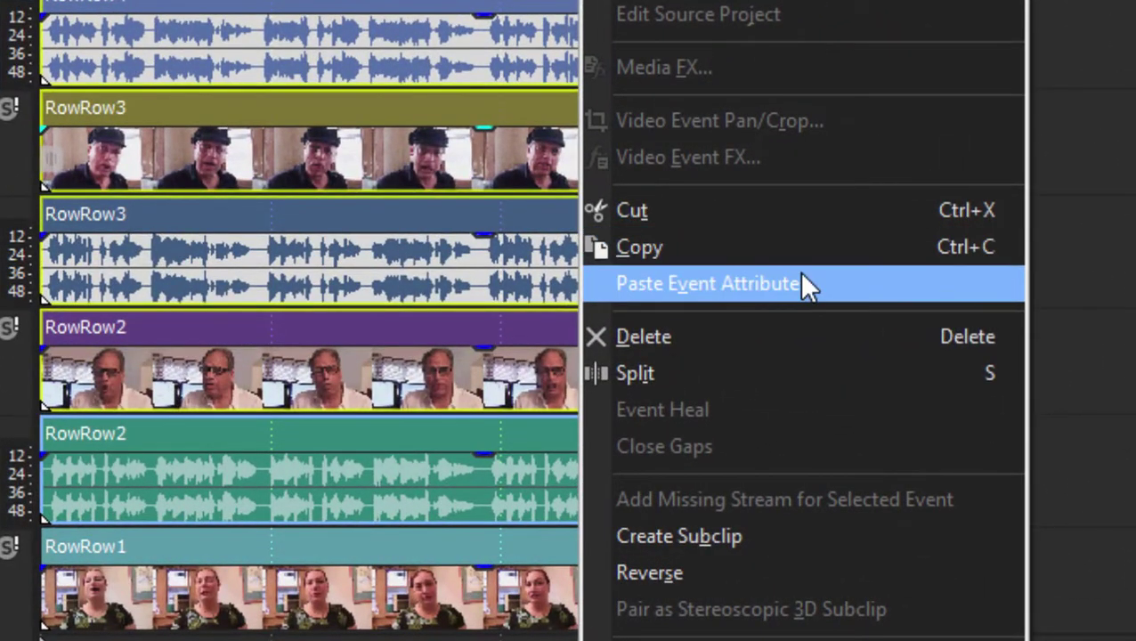
click(801, 283)
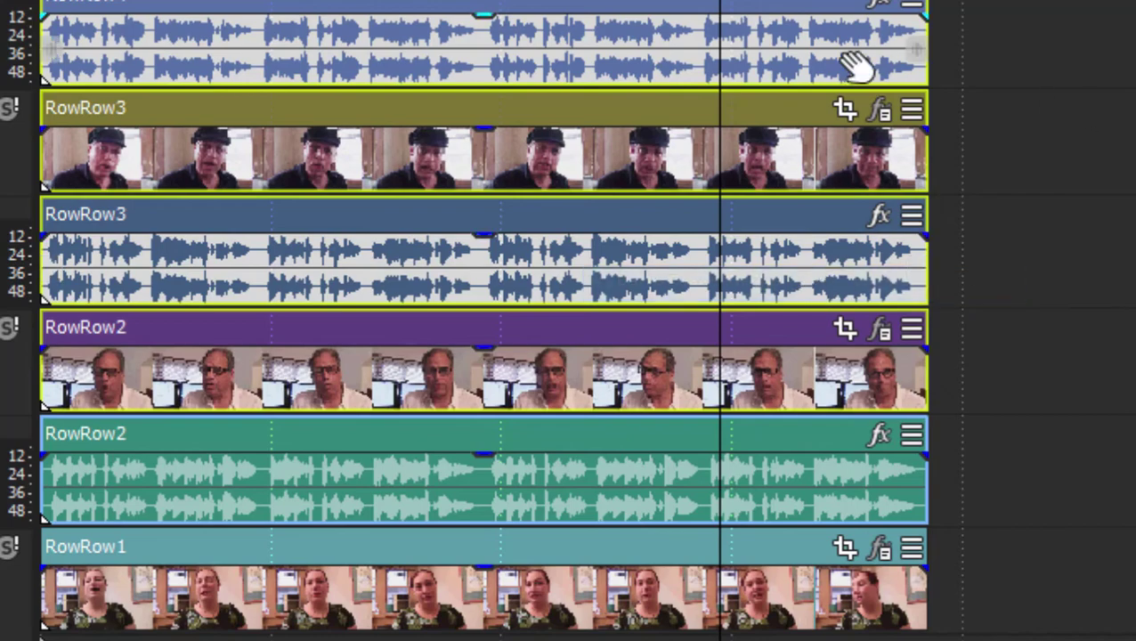
Step: Use Track Motion at 00:00:00;00 to scale the RowRow4 video track to a width of 1000 and move it to the frame's upper-right corner
drag(1125, 382, 1108, 312)
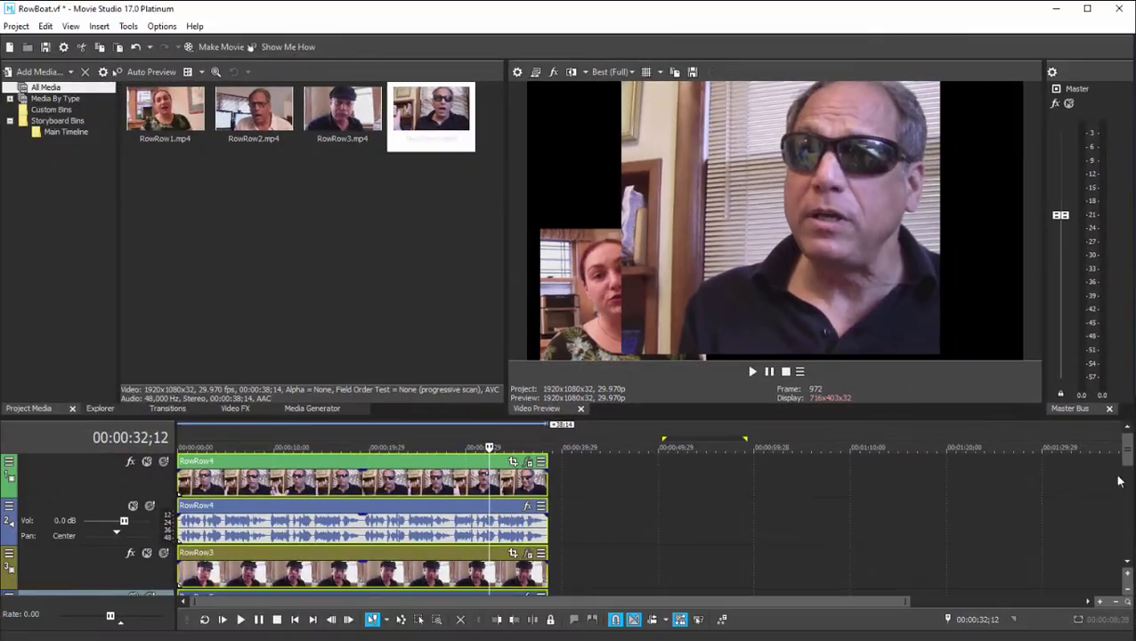
drag(1127, 489, 1120, 532)
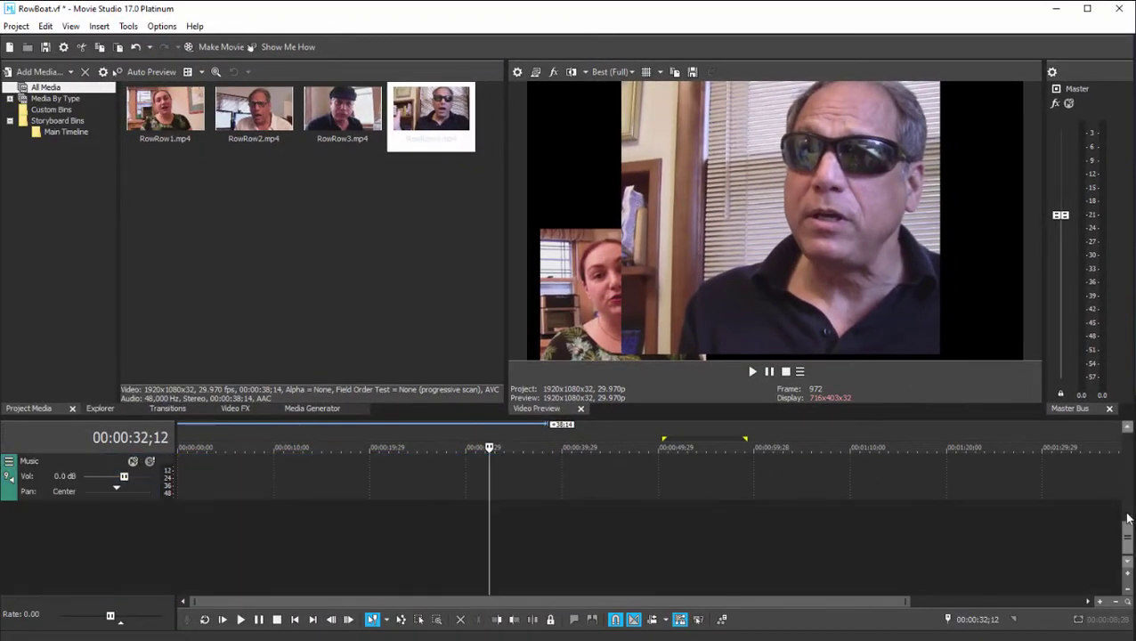
scroll(1129, 509, up, 3)
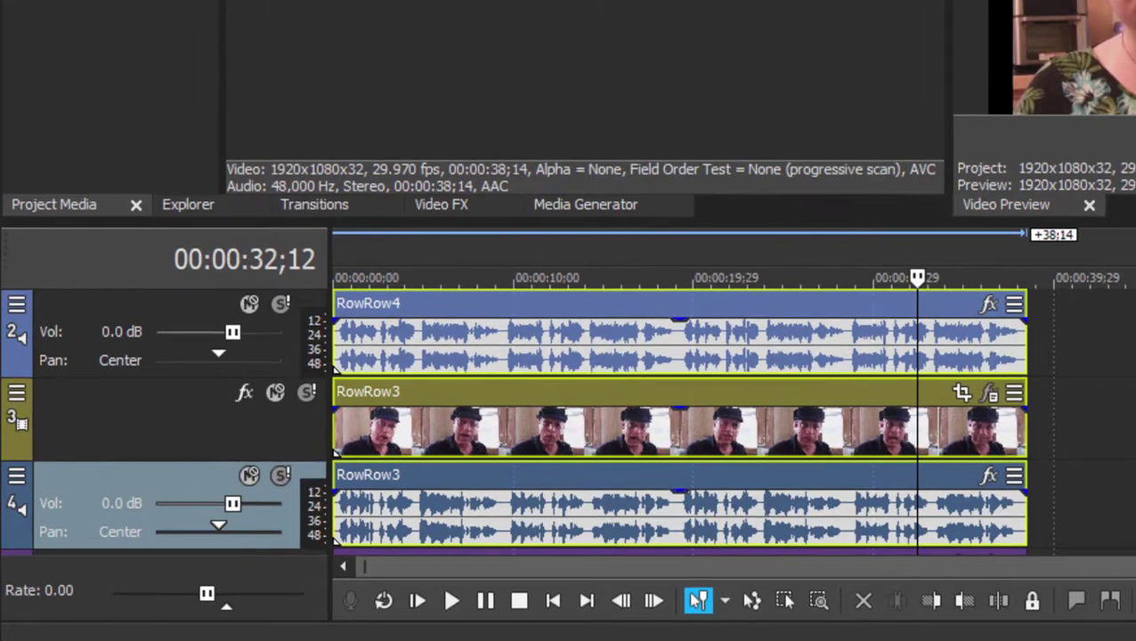
scroll(182, 311, down, 3)
scroll(181, 312, up, 4)
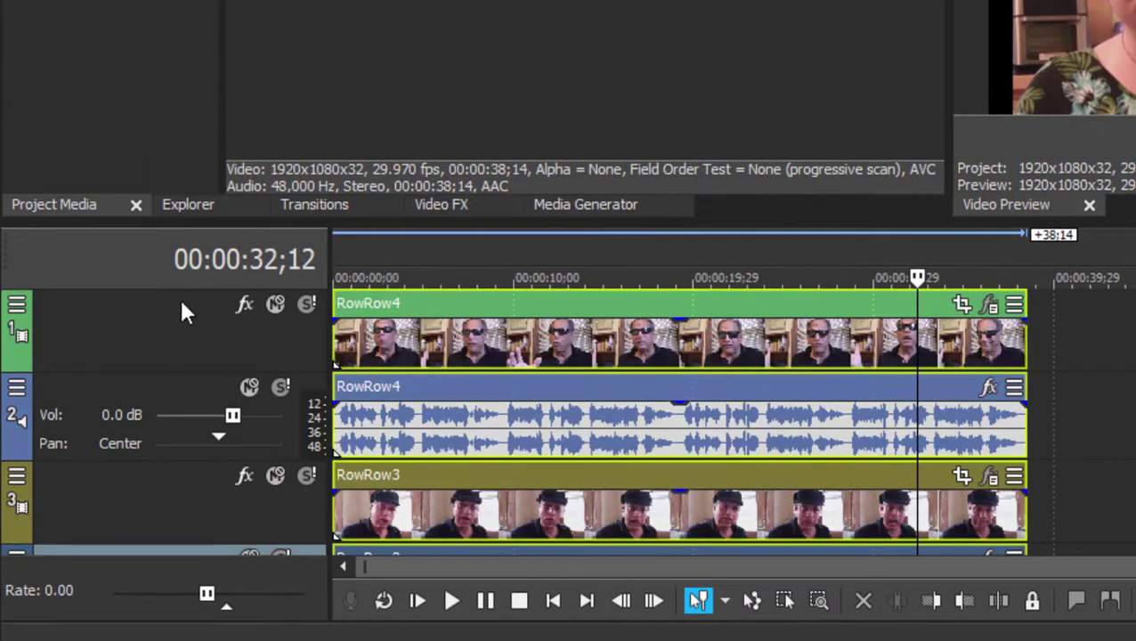
click(27, 311)
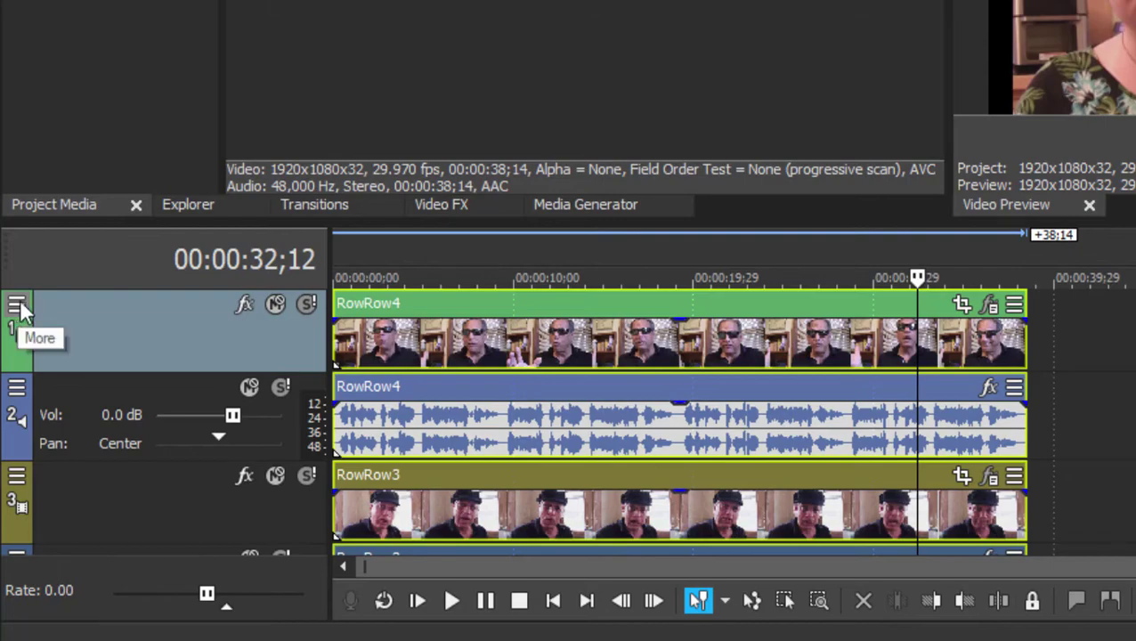
click(20, 308)
click(84, 335)
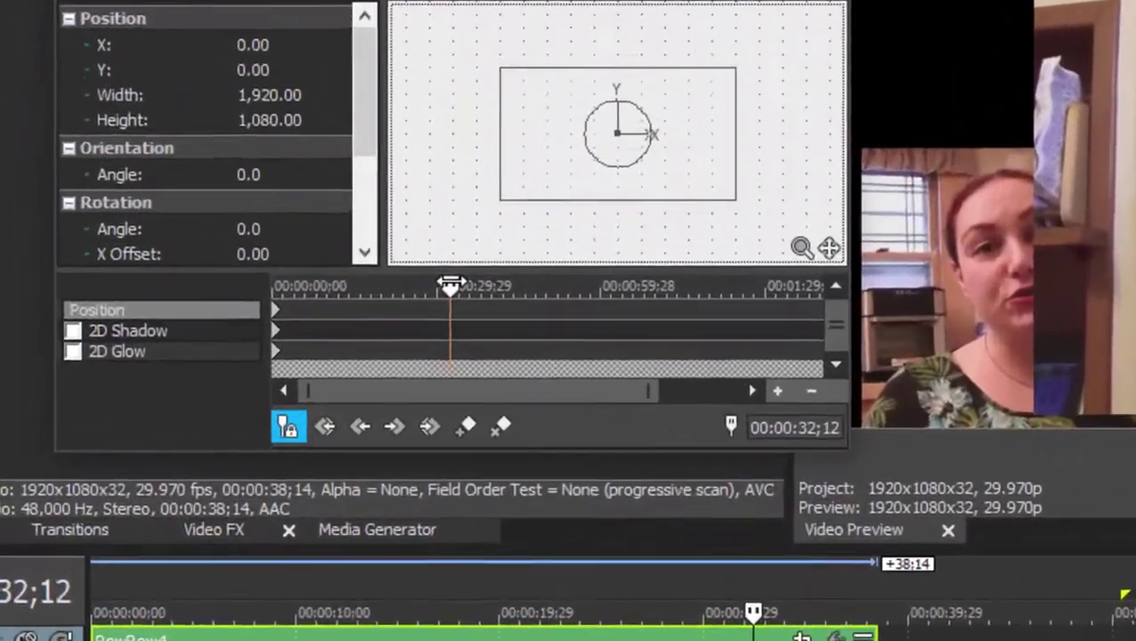
drag(271, 379, 98, 381)
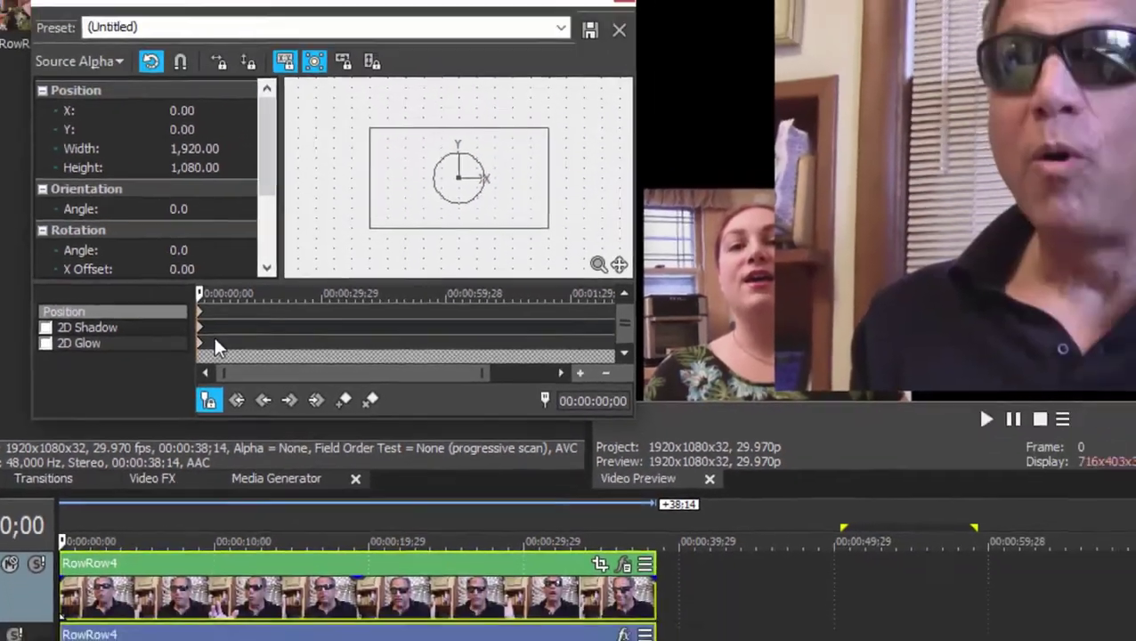
click(197, 148)
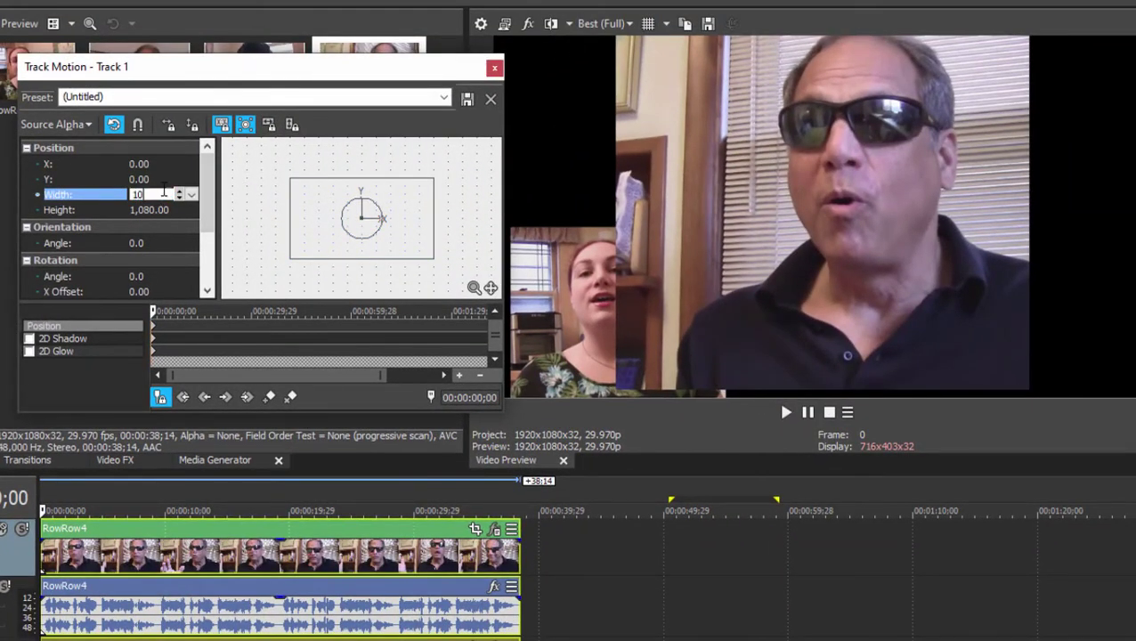
key(Return)
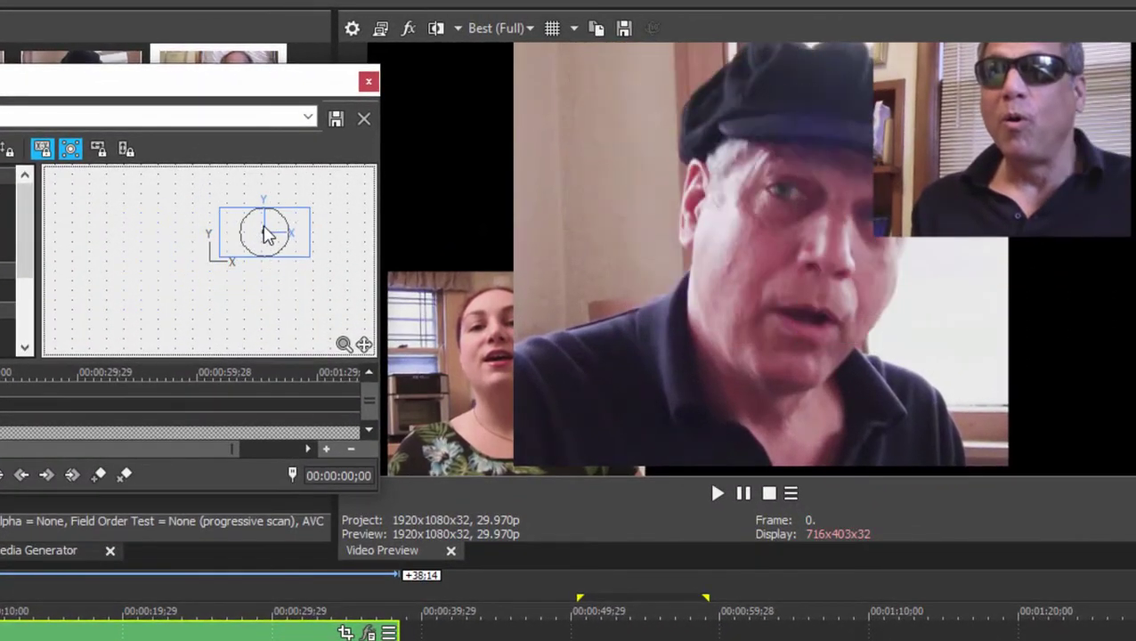
drag(267, 233, 267, 240)
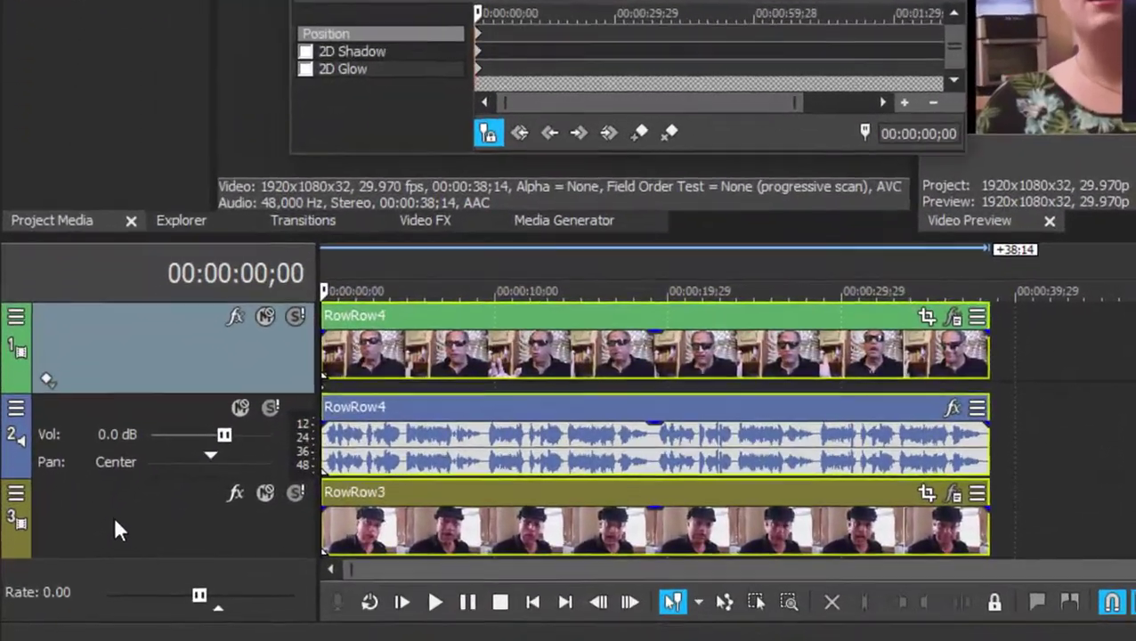
Step: Use Track Motion to scale the RowRow3 video track to a width of 1000 and move it to about X -384, Y 240
click(14, 566)
click(30, 446)
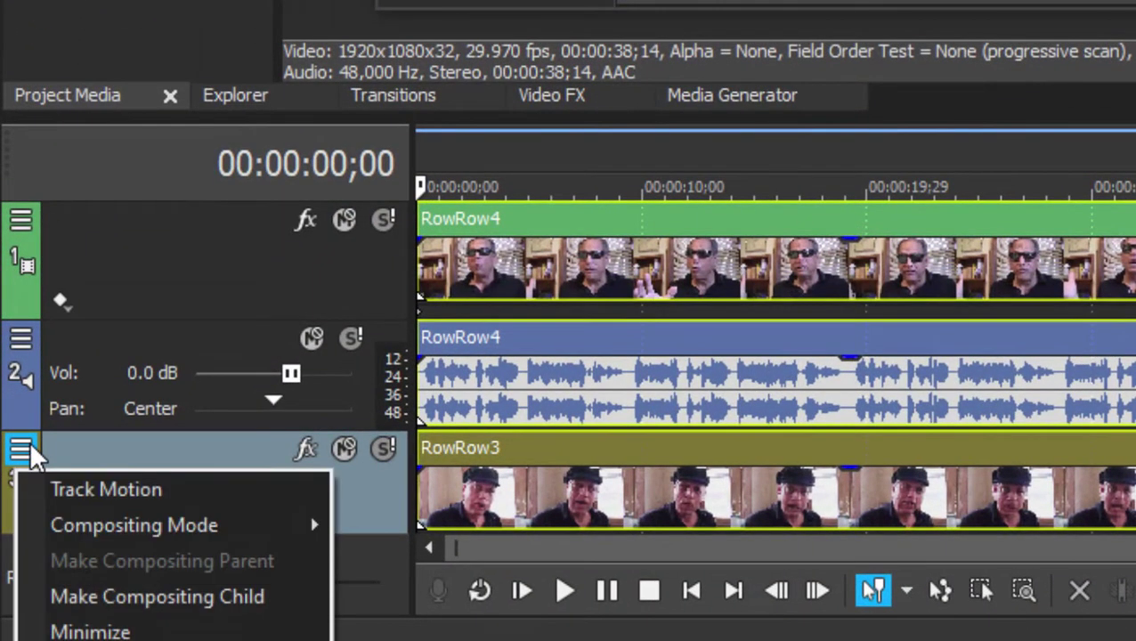
click(63, 486)
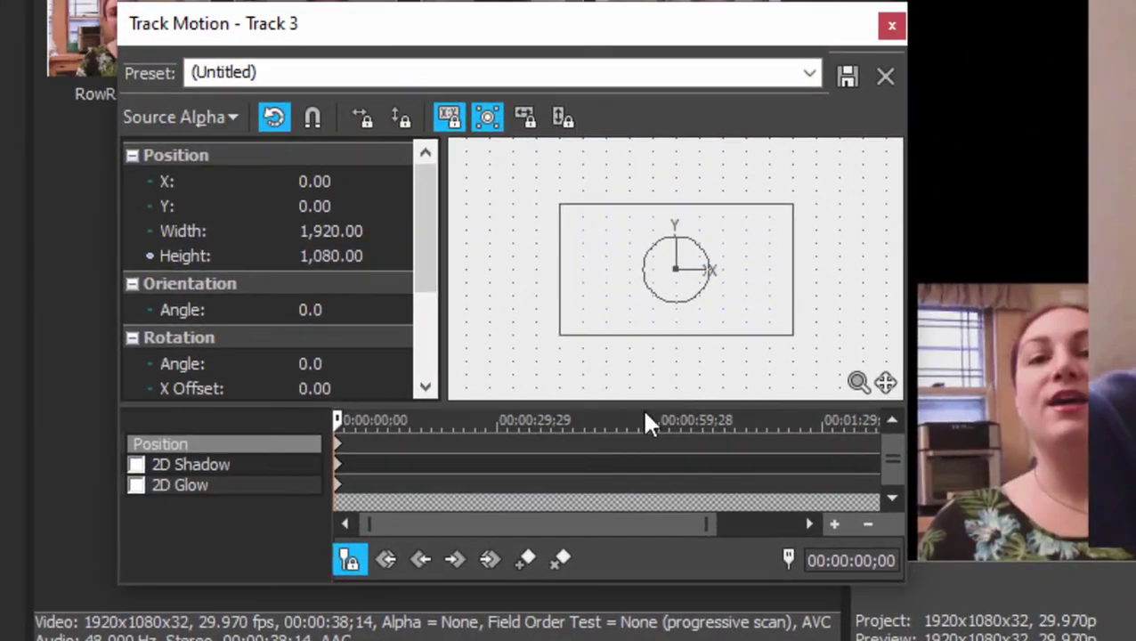
click(848, 44)
drag(659, 419, 177, 436)
click(339, 231)
text(1,)
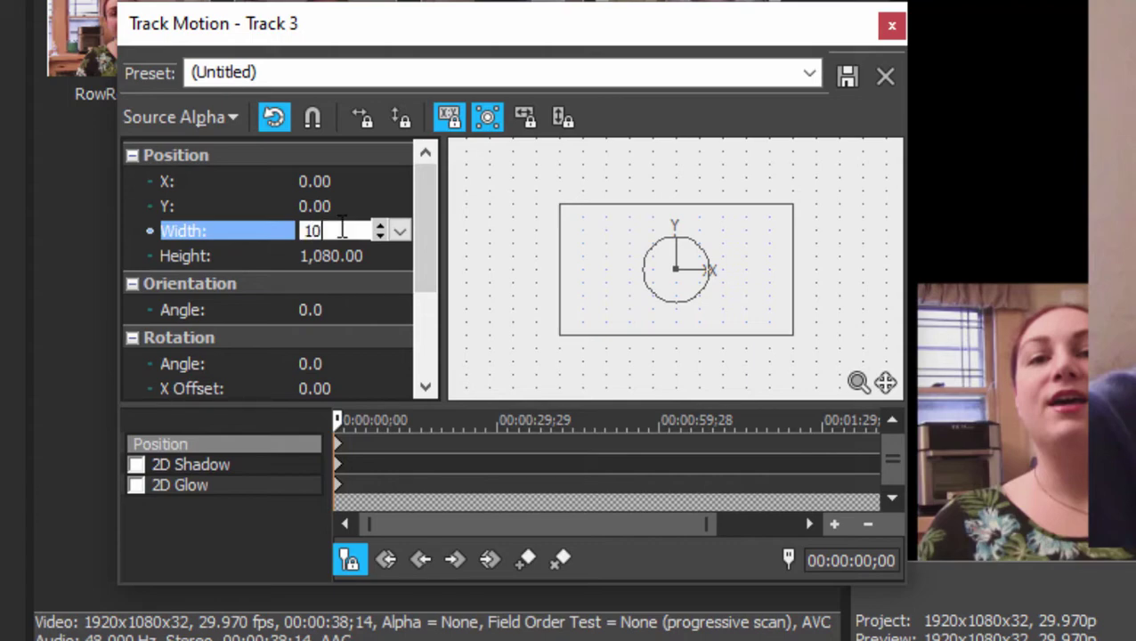
text(000)
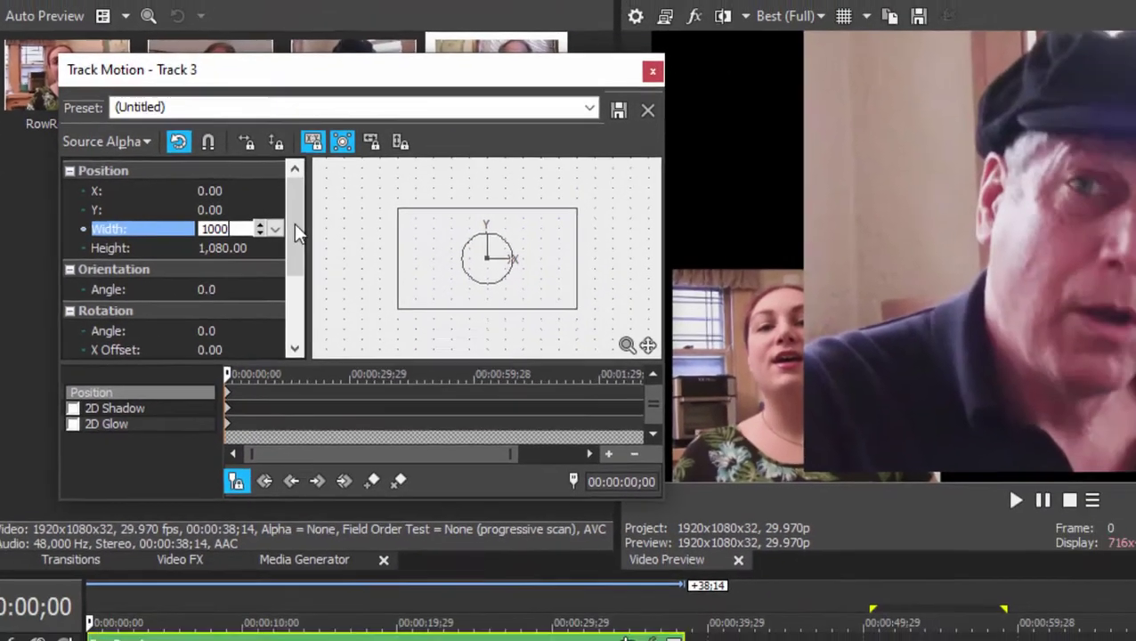
key(Return)
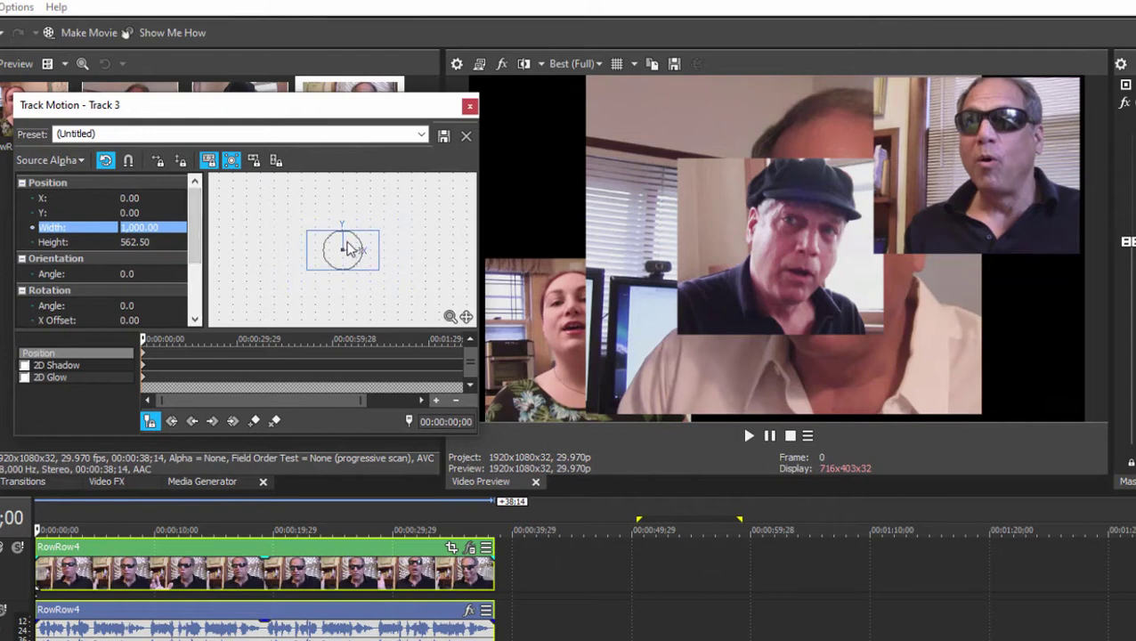
drag(345, 249, 316, 233)
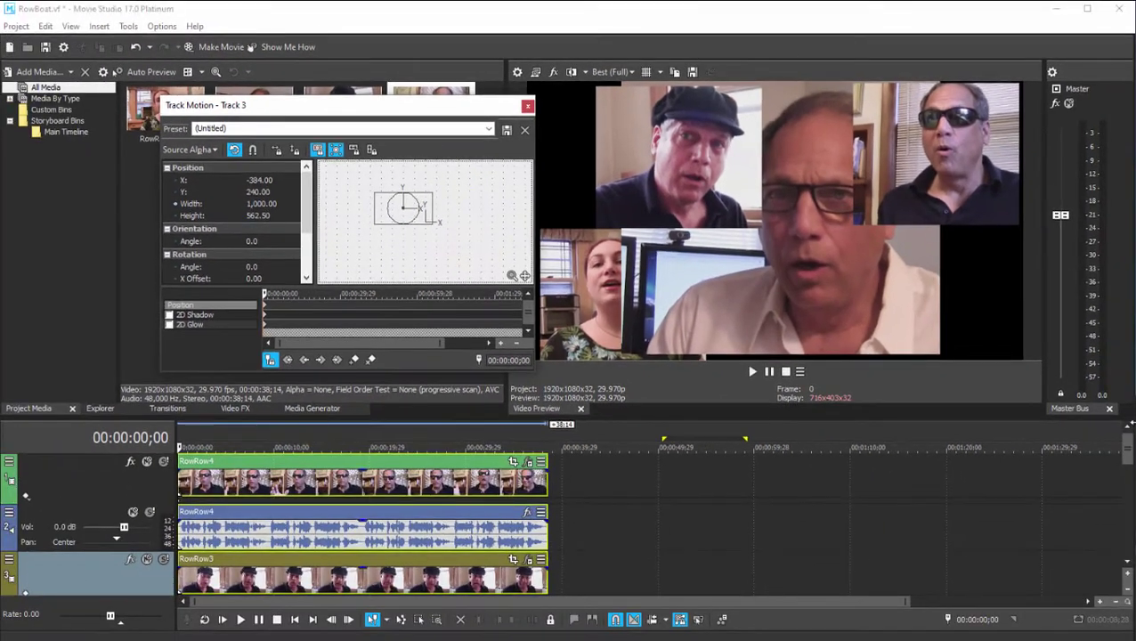
Step: Scale the RowRow2 video track to a width of 1000 with Track Motion, move it to the frame's lower-right area and close the window
drag(1124, 458, 1126, 481)
click(9, 508)
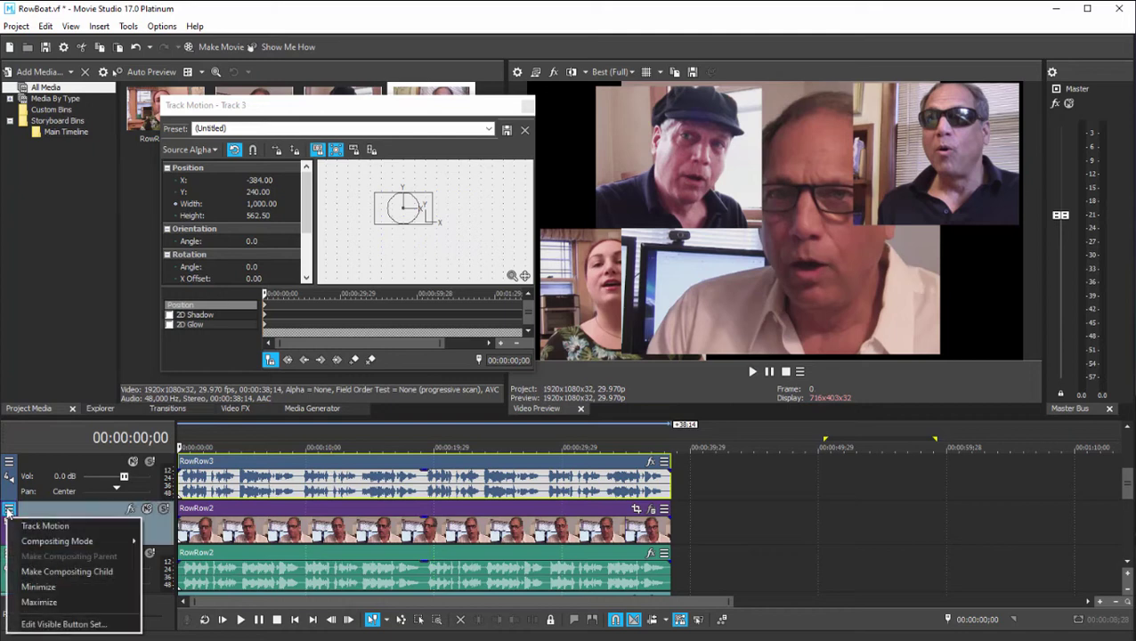
click(47, 526)
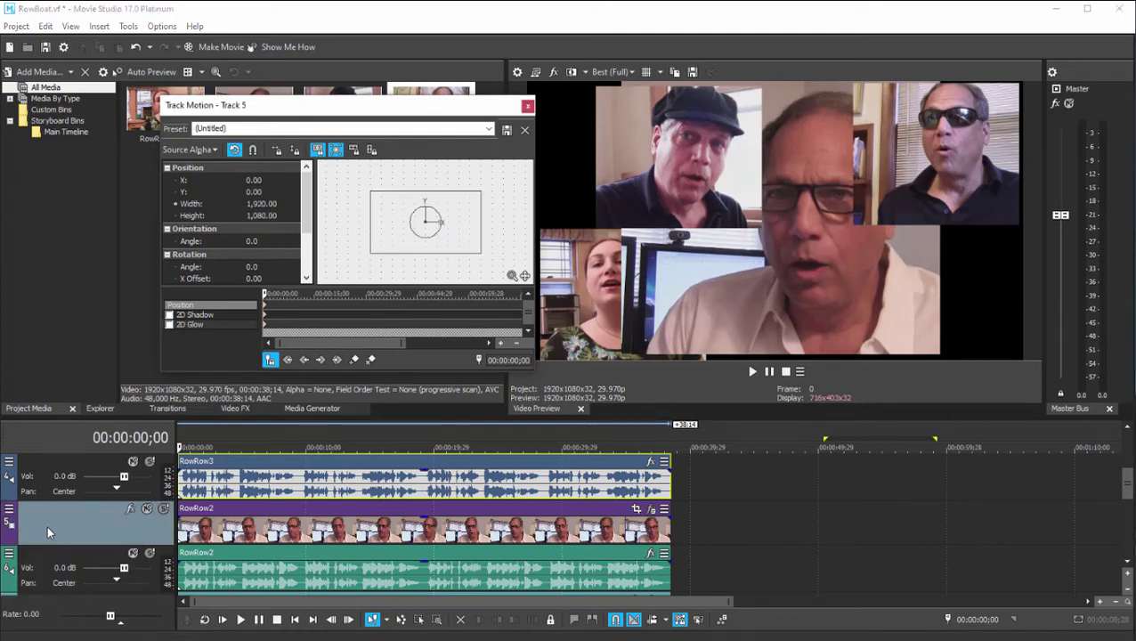
double_click(272, 204)
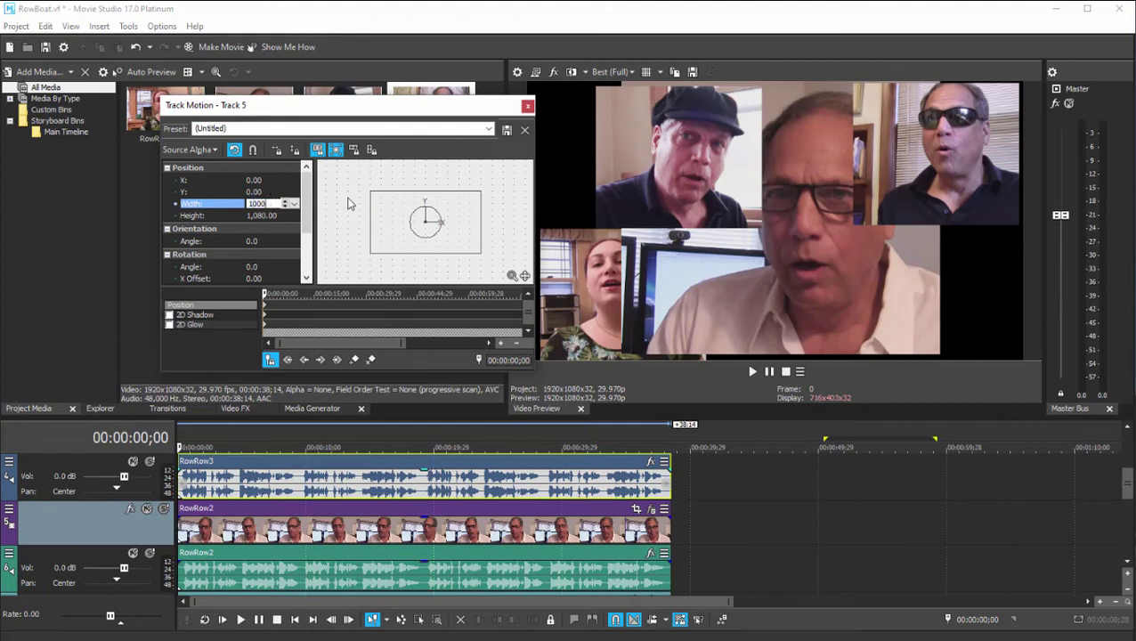
key(Tab)
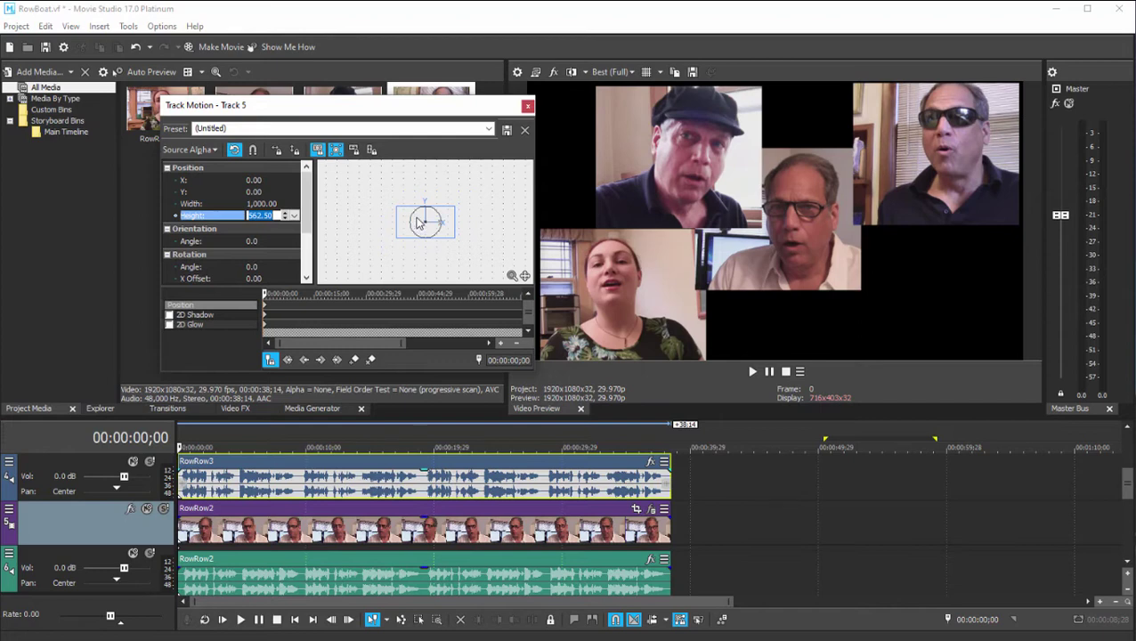
mouse_move(418, 223)
mouse_down()
mouse_move(407, 201)
mouse_move(450, 241)
mouse_move(419, 224)
mouse_move(428, 239)
mouse_up()
click(527, 107)
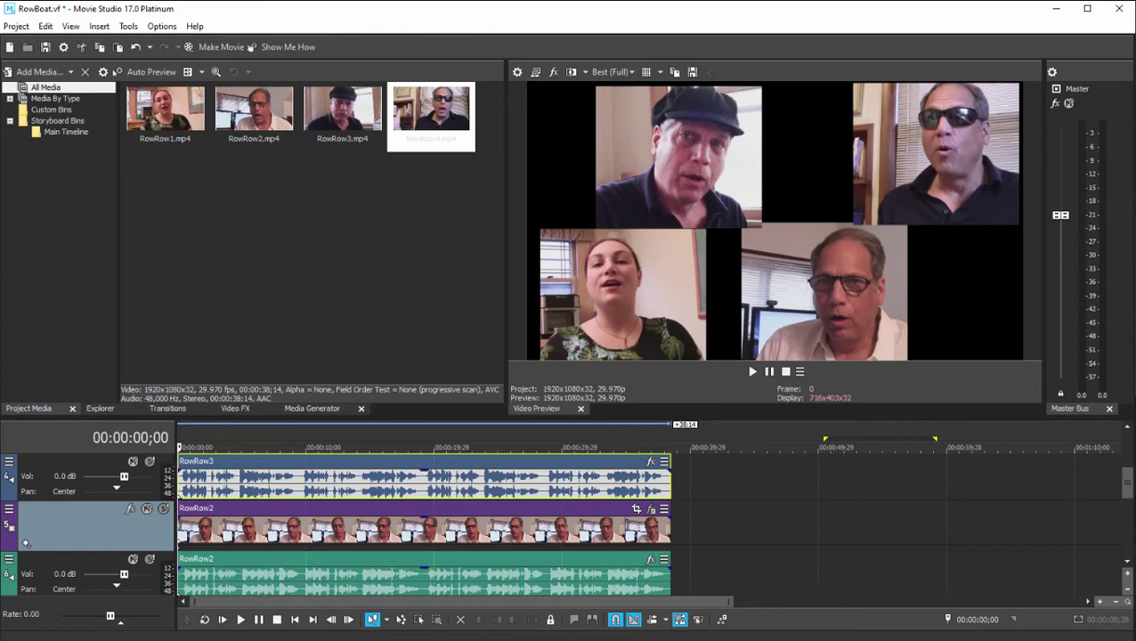
Step: Enlarge the timeline area and move the RowRow2 clip with its audio so it starts at about 9;07
click(1129, 531)
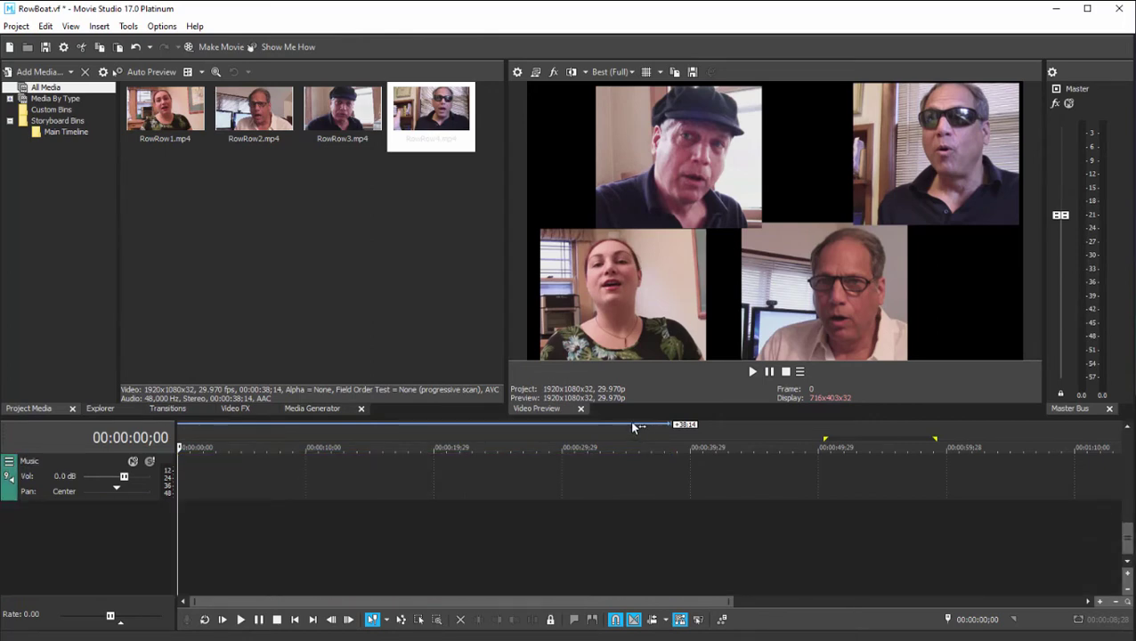
drag(631, 419, 632, 176)
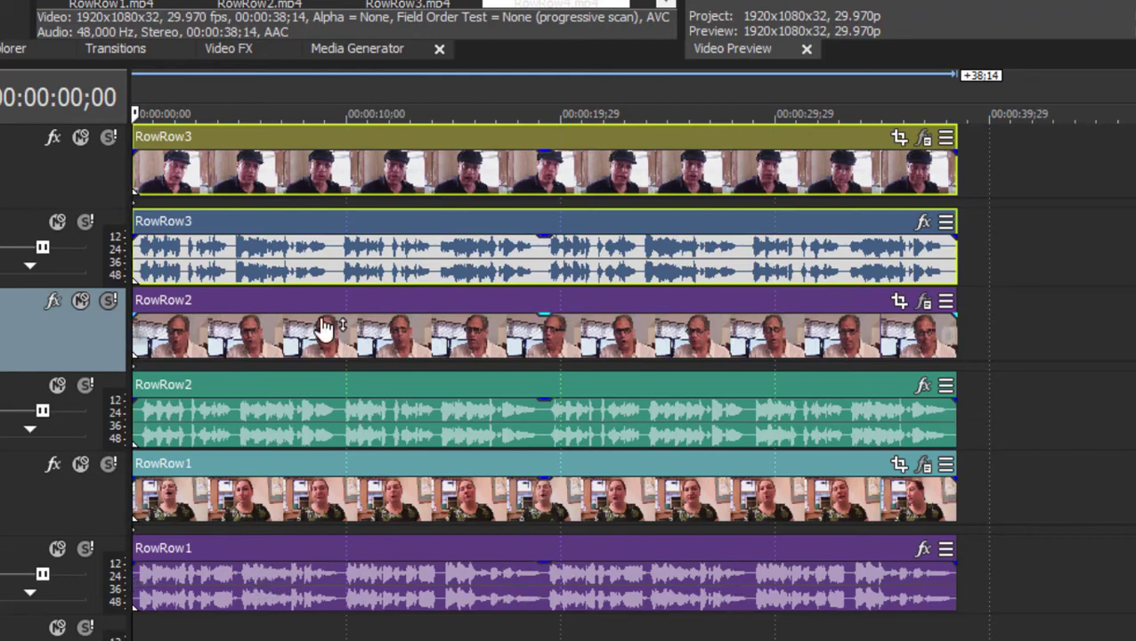
click(293, 387)
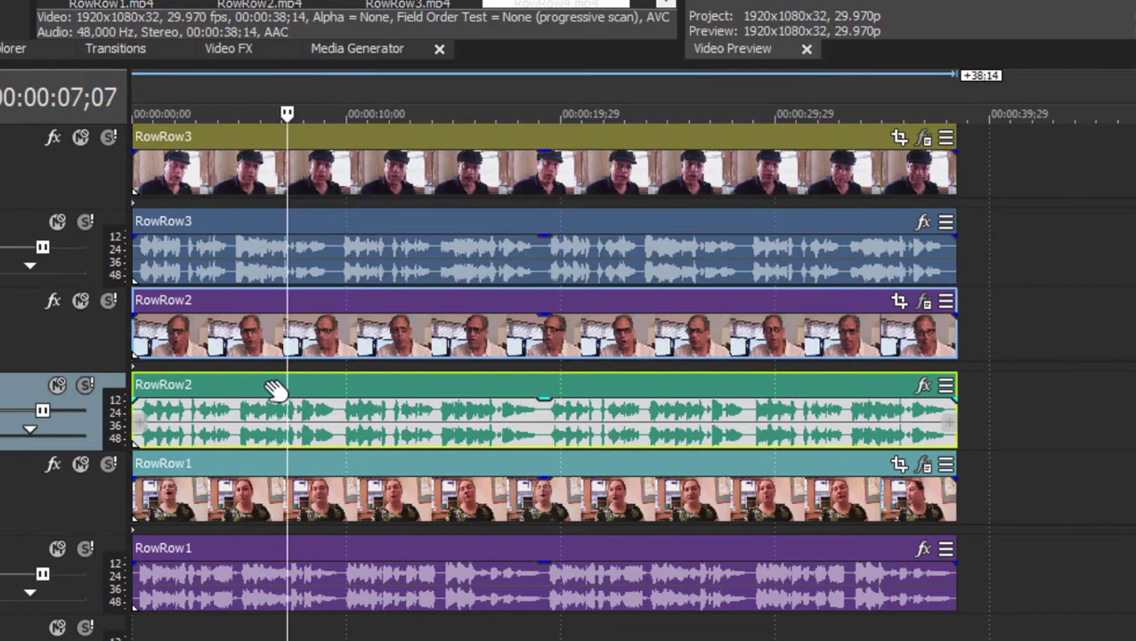
mouse_move(325, 301)
mouse_down()
mouse_move(362, 315)
mouse_move(520, 317)
mouse_up()
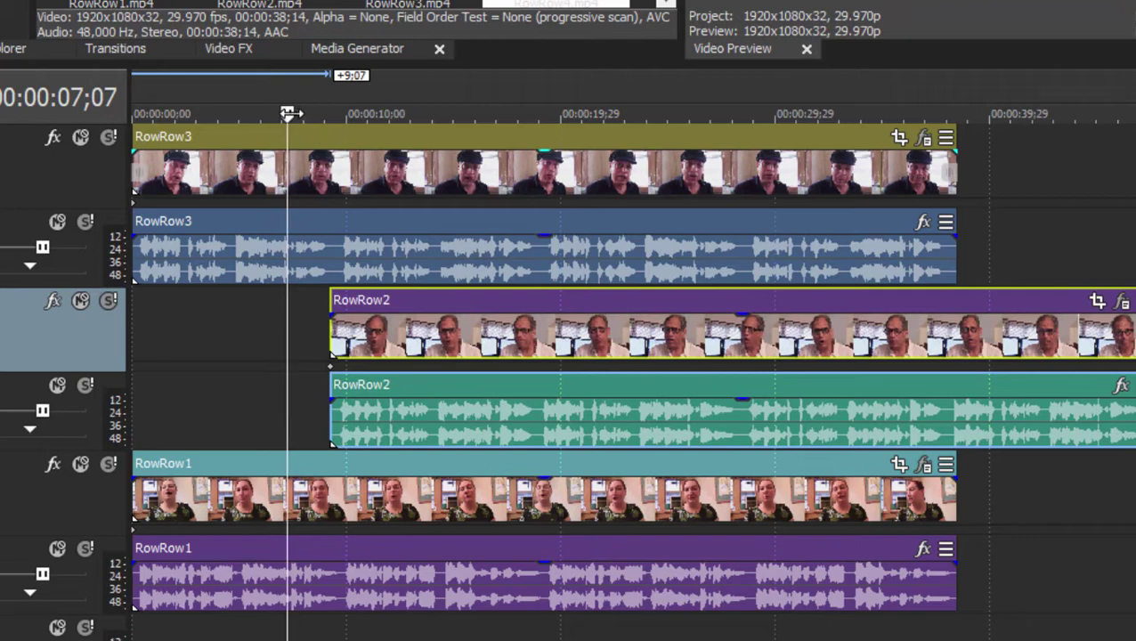
Step: Fine-tune the RowRow2 clip with its audio to start at about 9;12 and check its alignment with the RowRow1 audio
drag(289, 113, 344, 113)
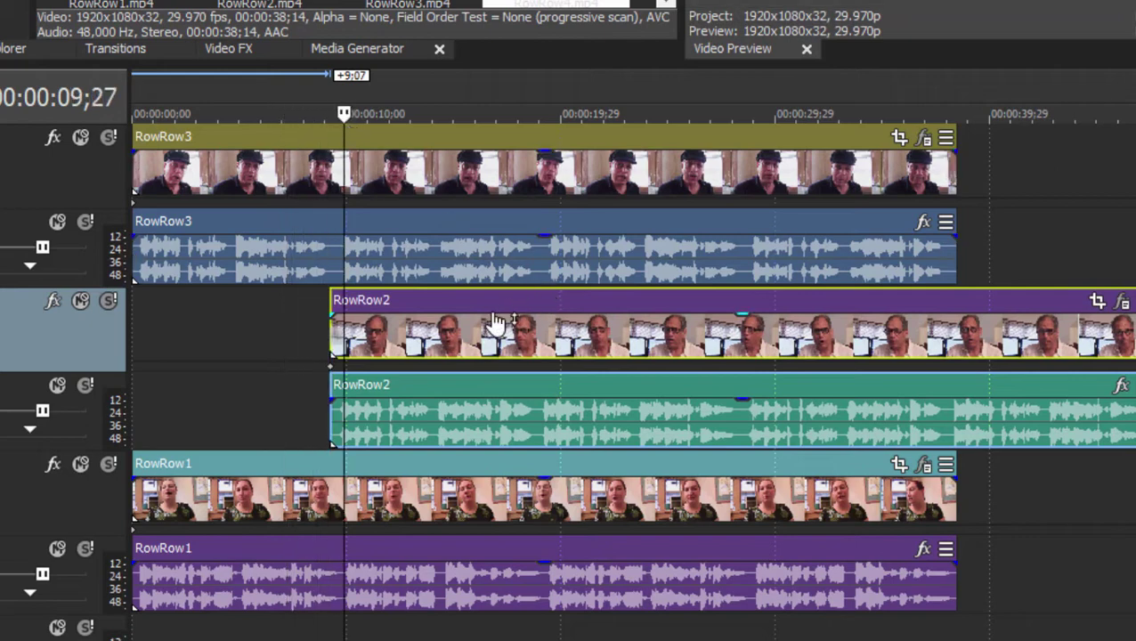
mouse_move(432, 303)
mouse_down()
mouse_move(443, 301)
mouse_move(427, 303)
mouse_up()
click(332, 114)
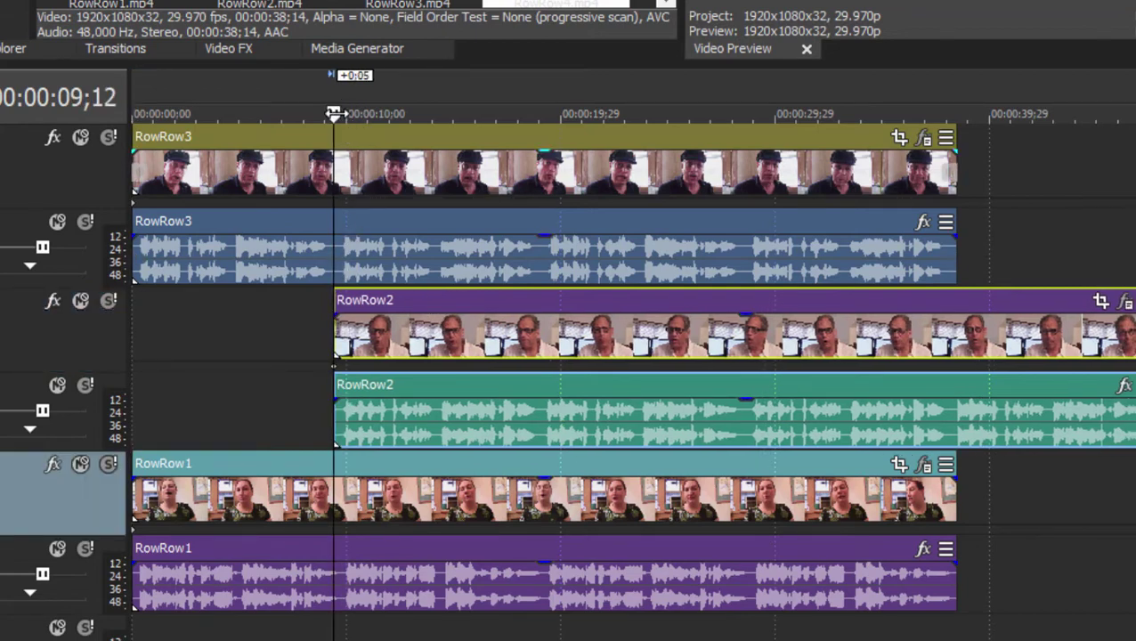
click(347, 114)
click(343, 114)
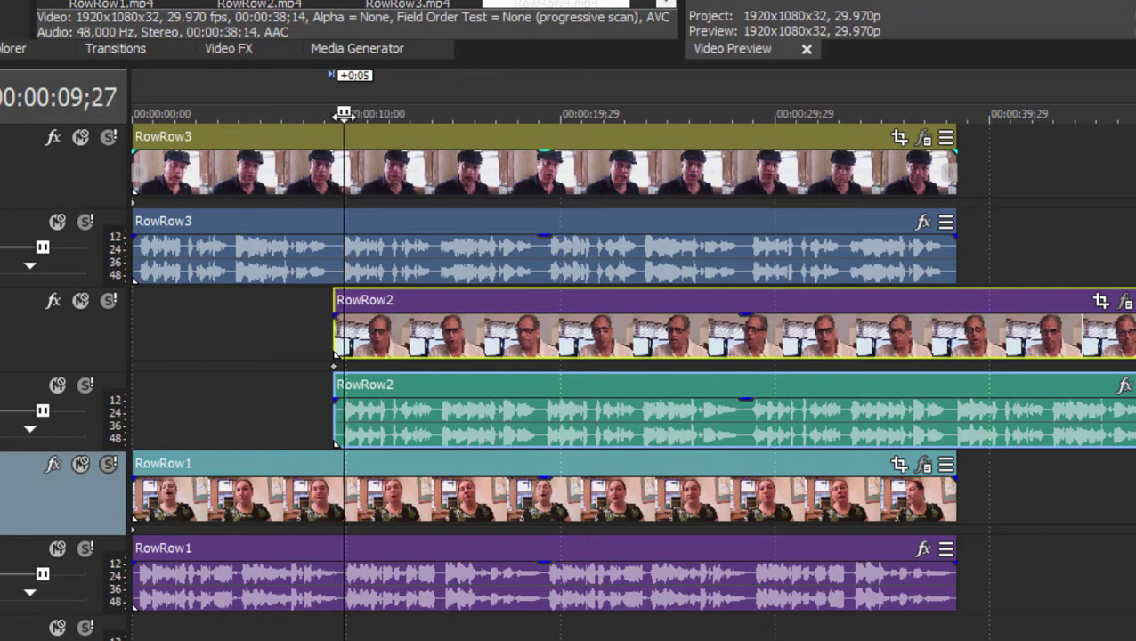
key(space)
Step: Move the playhead to 19;07 as a guide and shift the RowRow3 clip with its audio to start at about 18;22
drag(470, 157, 544, 205)
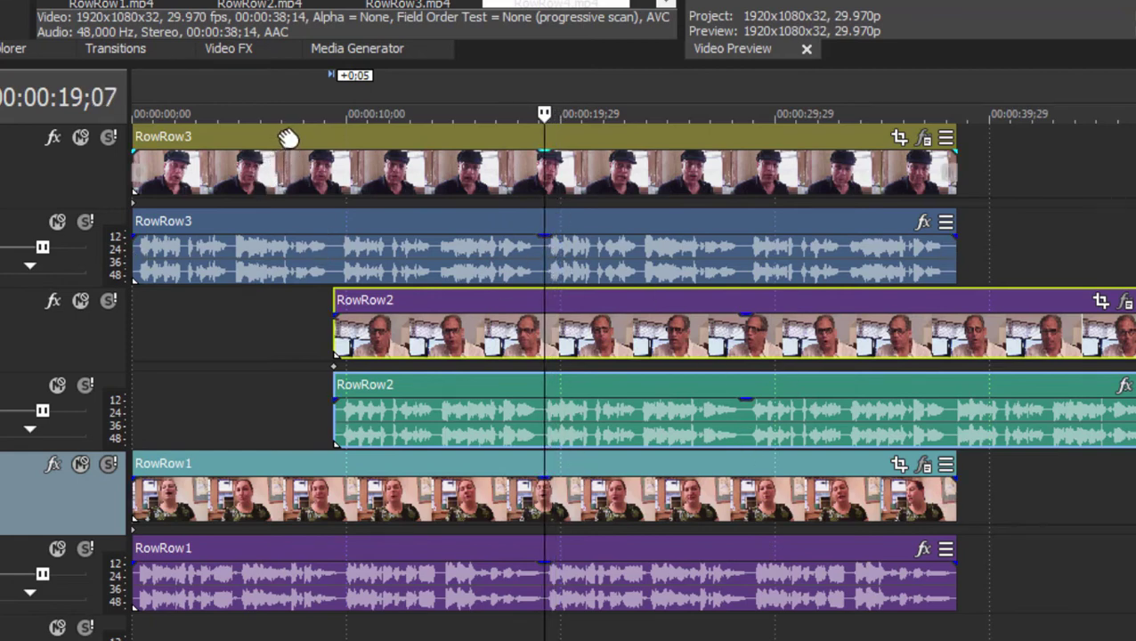
drag(290, 139, 685, 218)
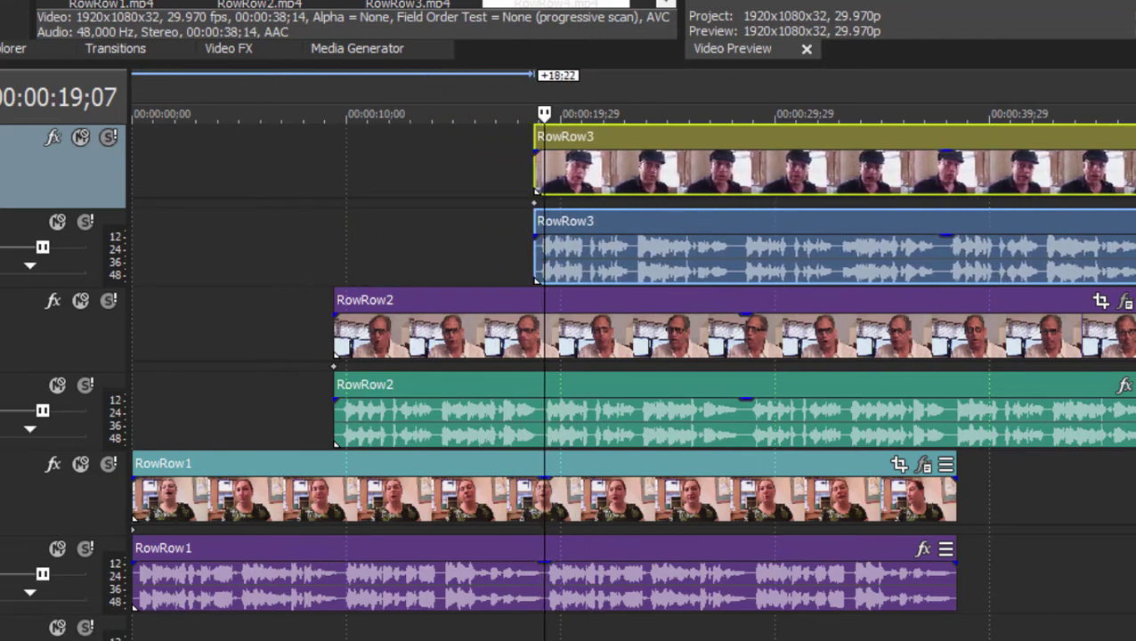
Step: Move the playhead to 28;16 as a guide and shift the RowRow4 clip with its audio to start at about 28 seconds
scroll(632, 381, up, 2)
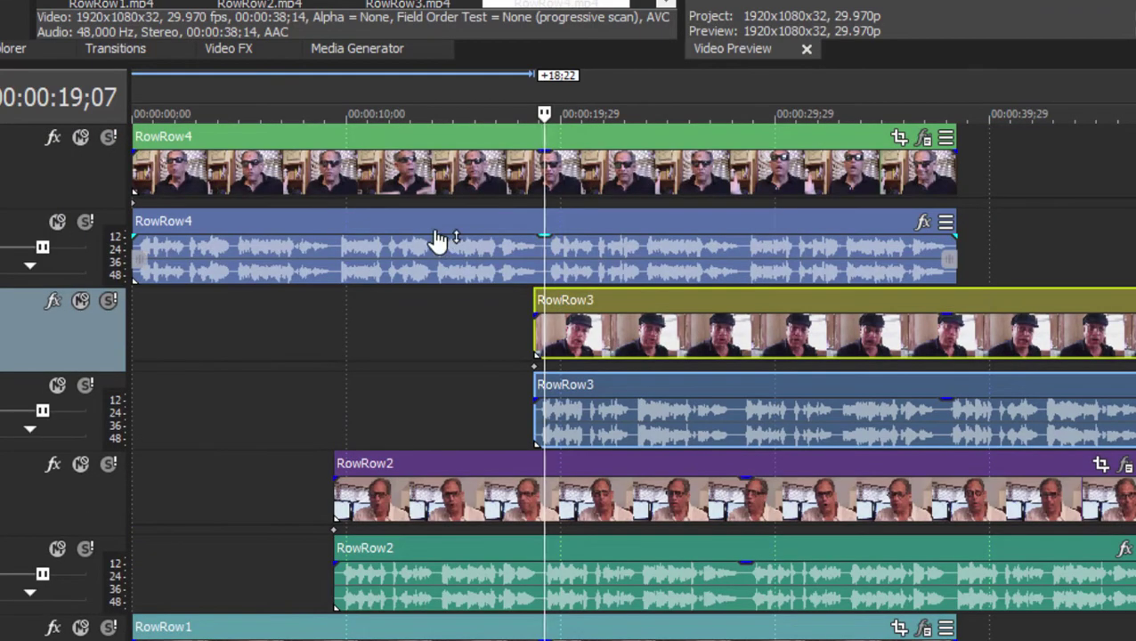
mouse_move(762, 196)
mouse_down()
mouse_move(874, 196)
mouse_move(705, 196)
mouse_move(743, 196)
mouse_up()
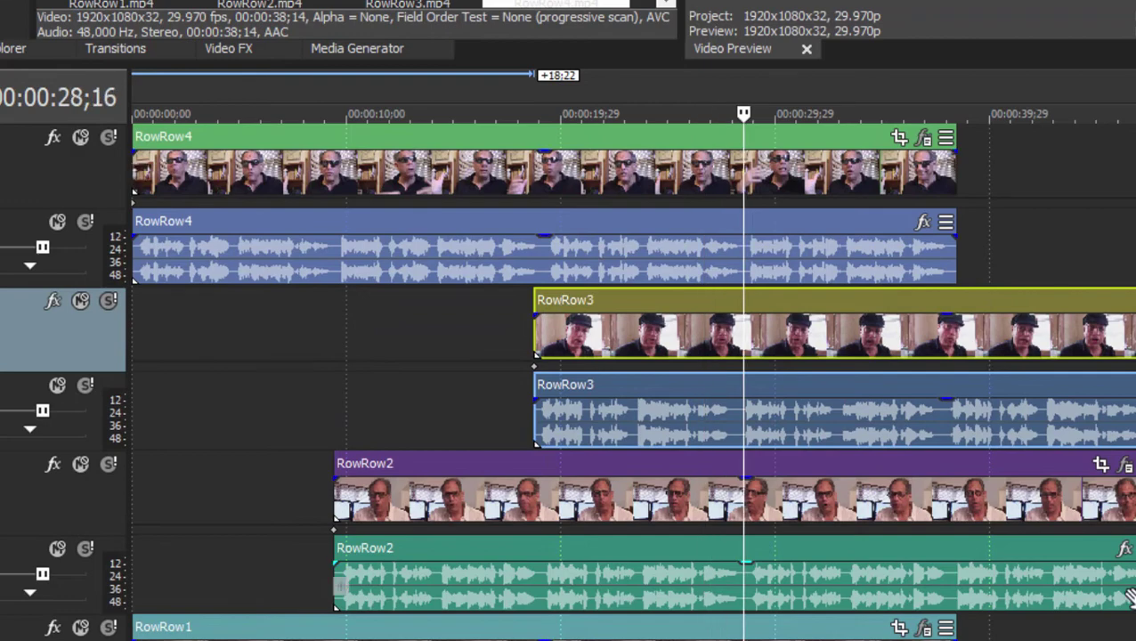
scroll(1129, 599, up, 2)
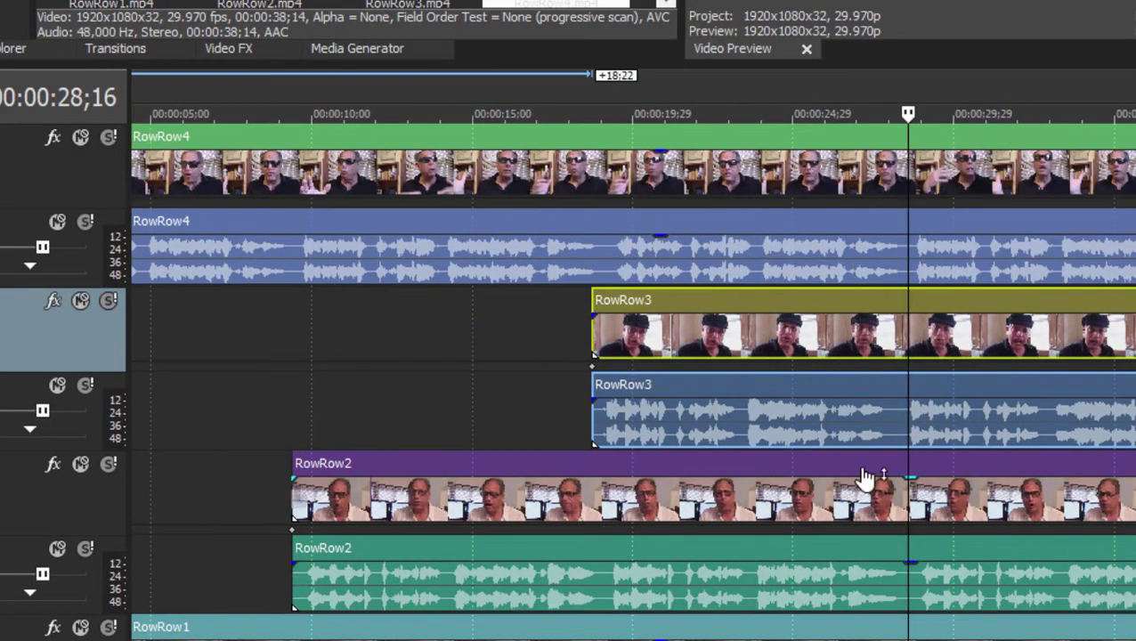
drag(450, 140, 1044, 126)
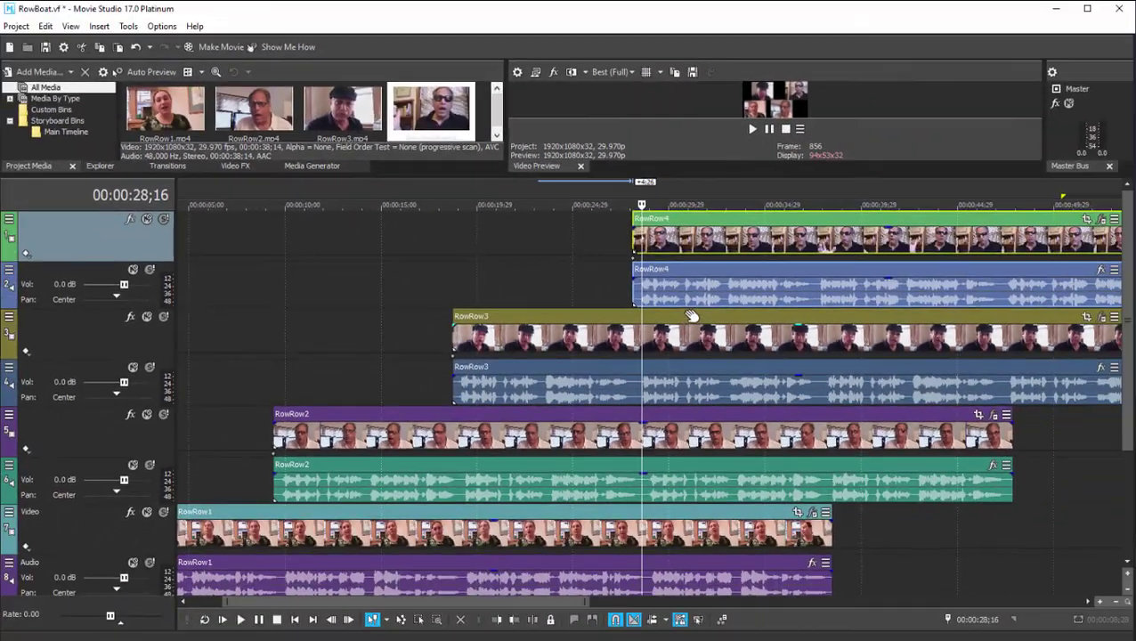
Step: Nudge the RowRow3 clip a few frames forward and the RowRow4 clip slightly back to line up their audio with the other singers
drag(691, 316, 690, 324)
drag(689, 318, 679, 319)
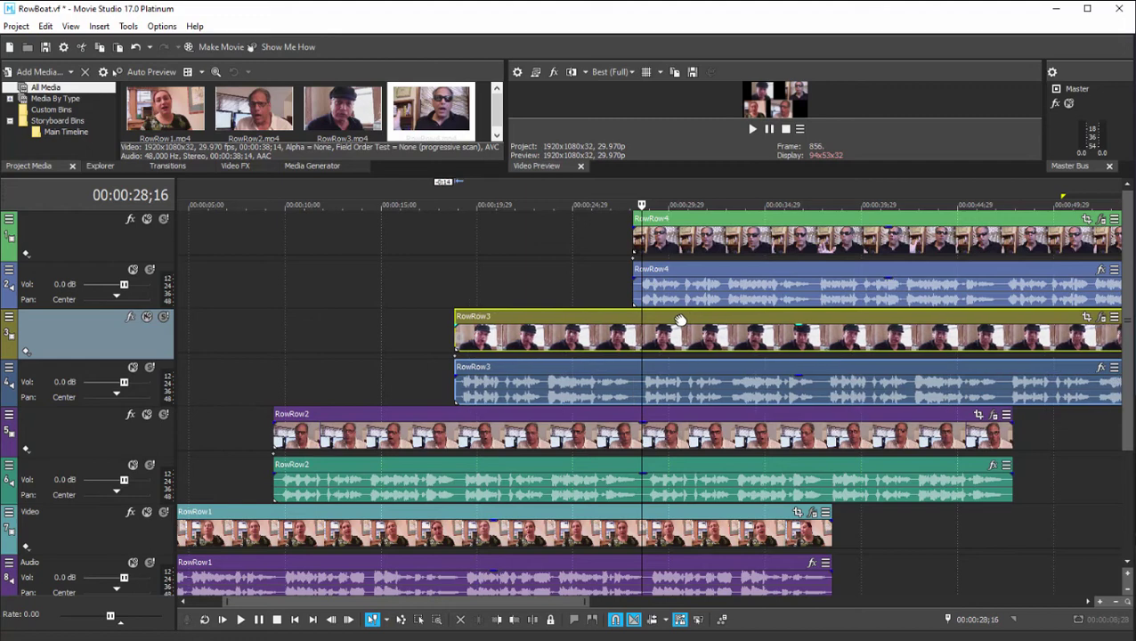
click(725, 218)
click(722, 219)
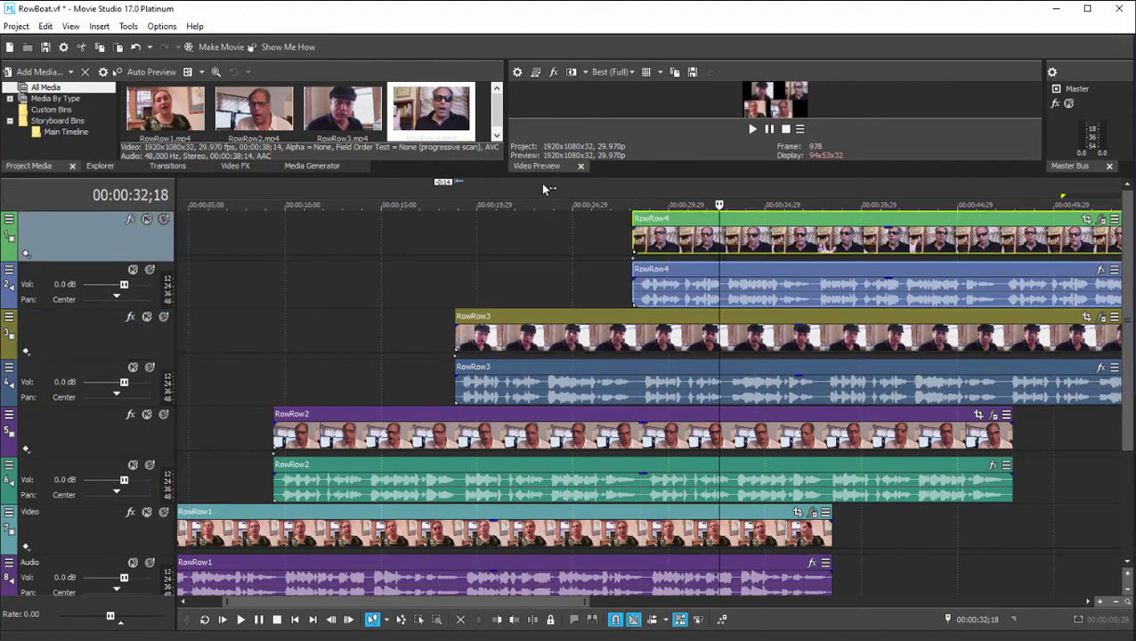
Step: Enlarge the preview area and play the project from 00:00:00;00 to check the staggered entrances of the singers
drag(549, 175, 525, 430)
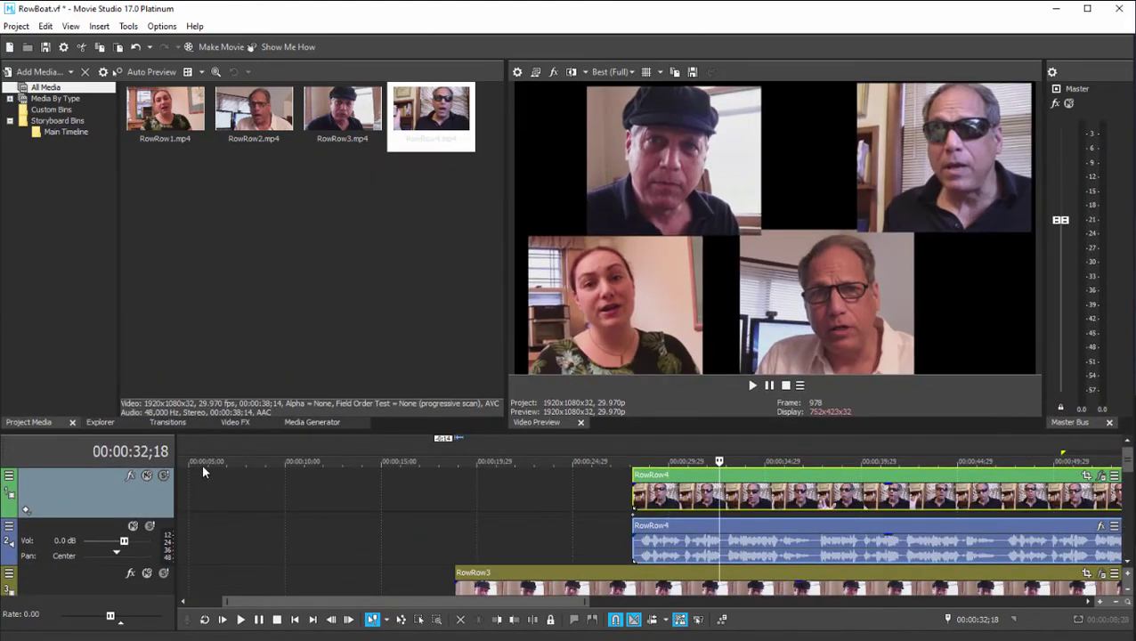
click(229, 457)
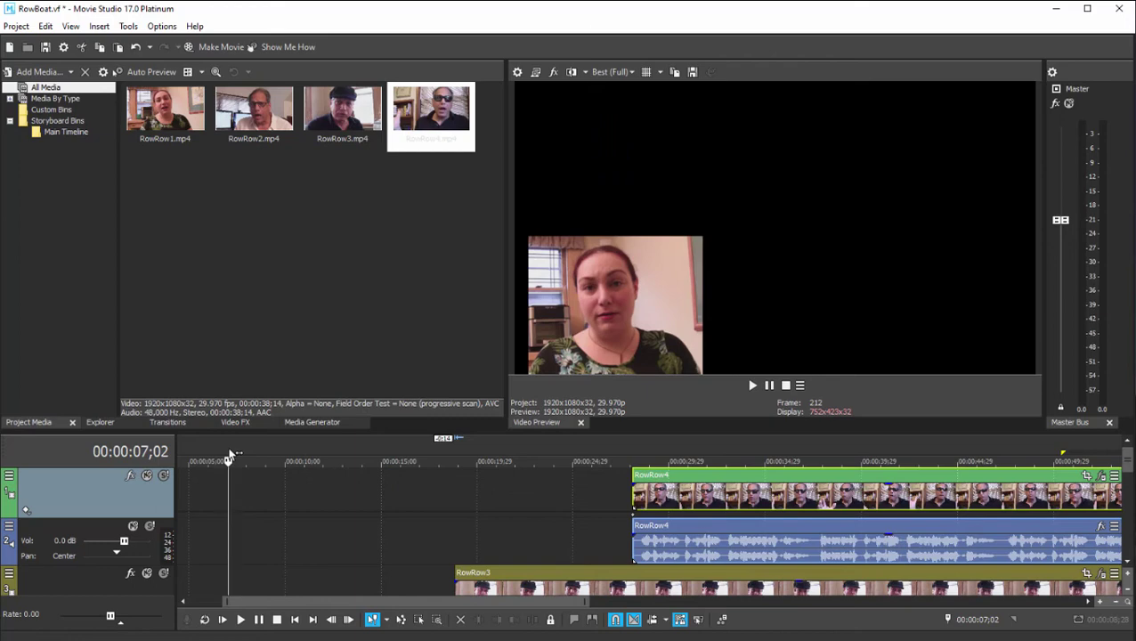
key(ctrl+Home)
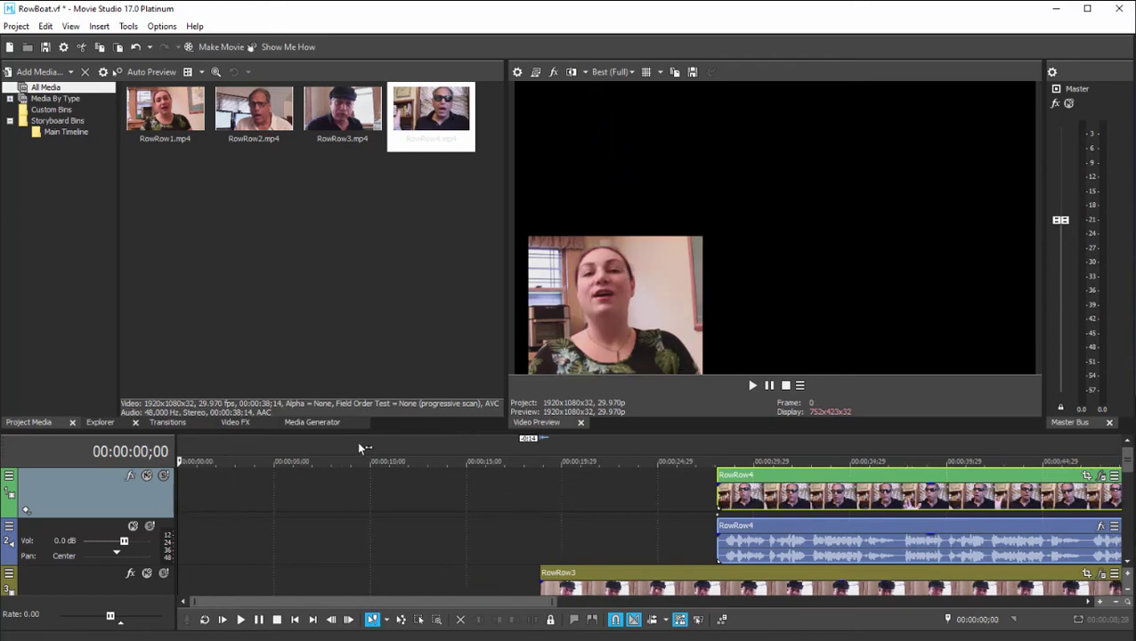
click(753, 386)
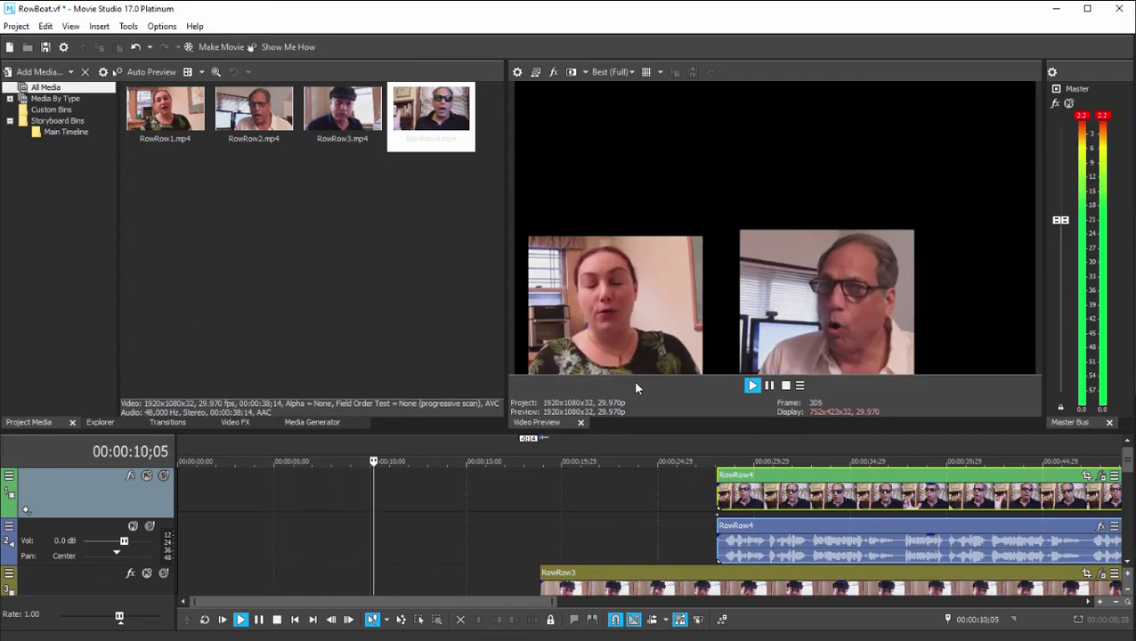
key(space)
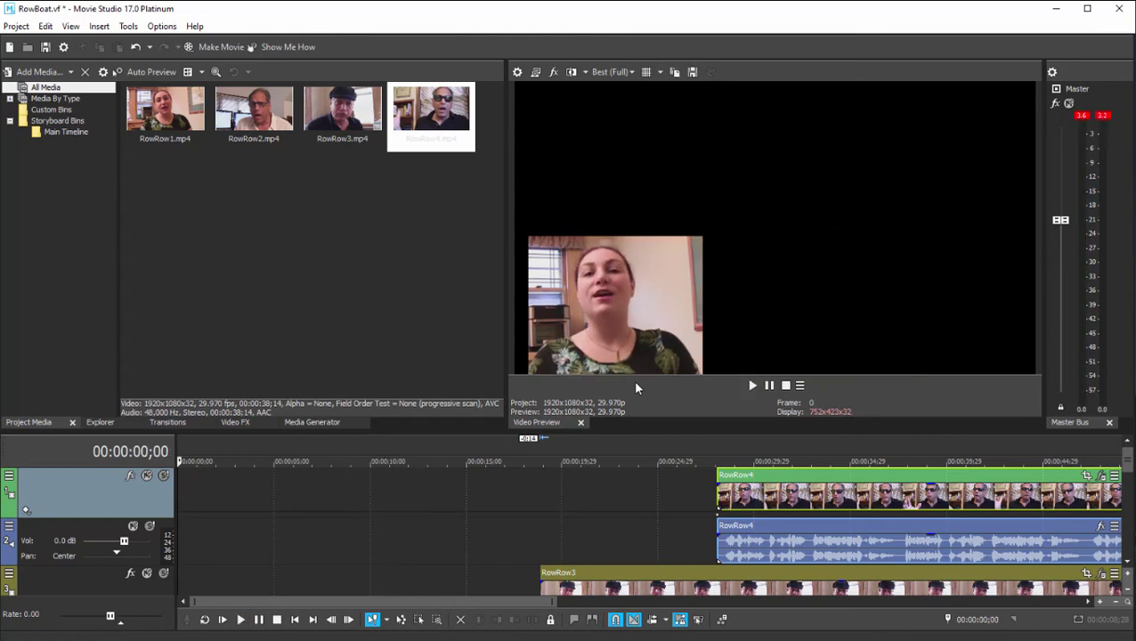
drag(494, 454, 497, 455)
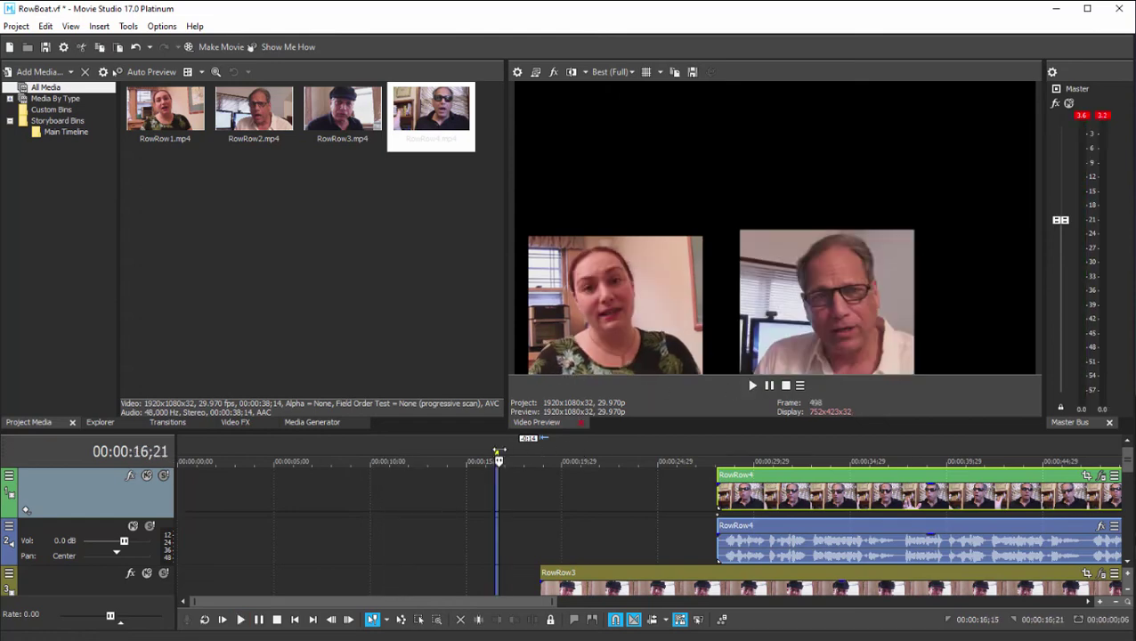